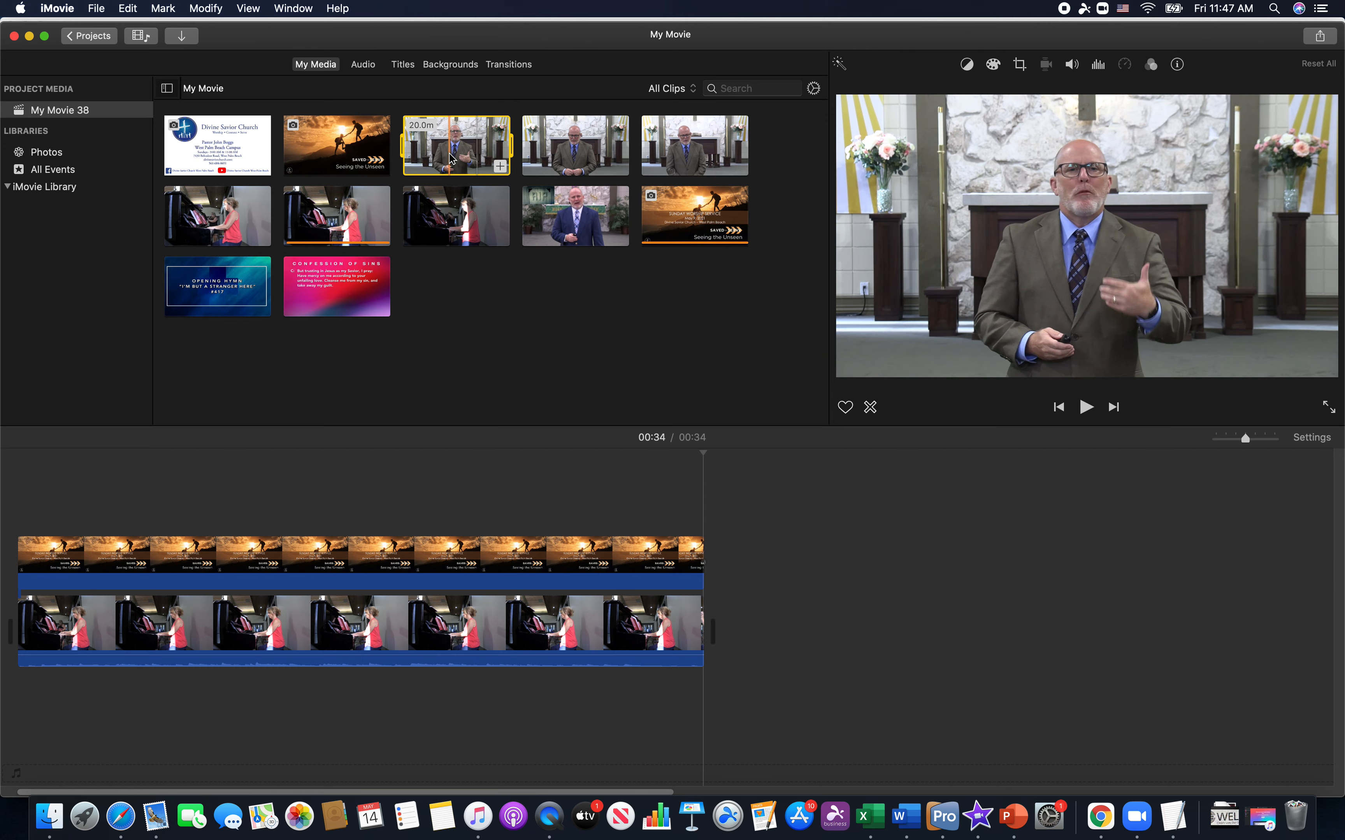
Add the 4.2-minute speaker clip to the end of the timeline, after the piano clip.
click(571, 142)
mouse_move(571, 142)
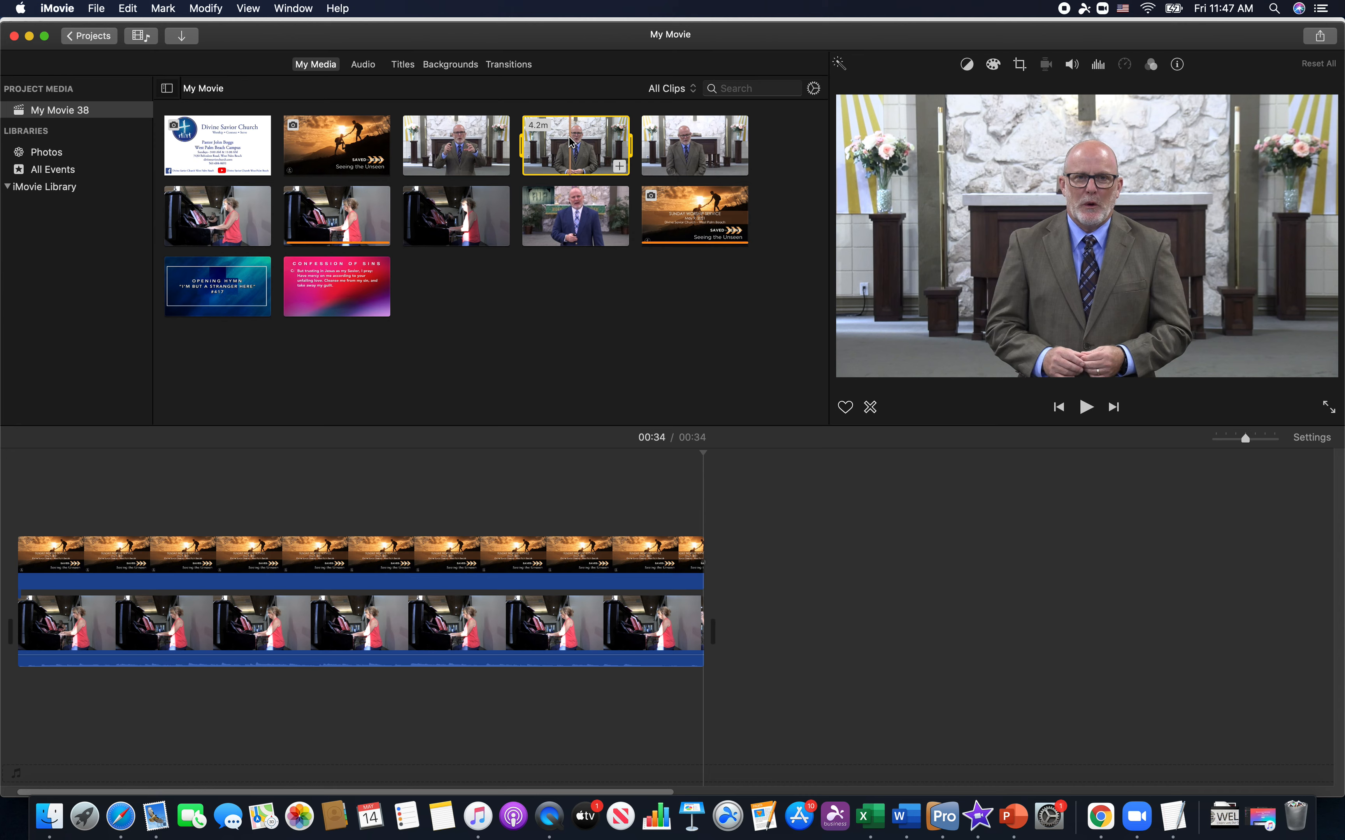
mouse_move(621, 220)
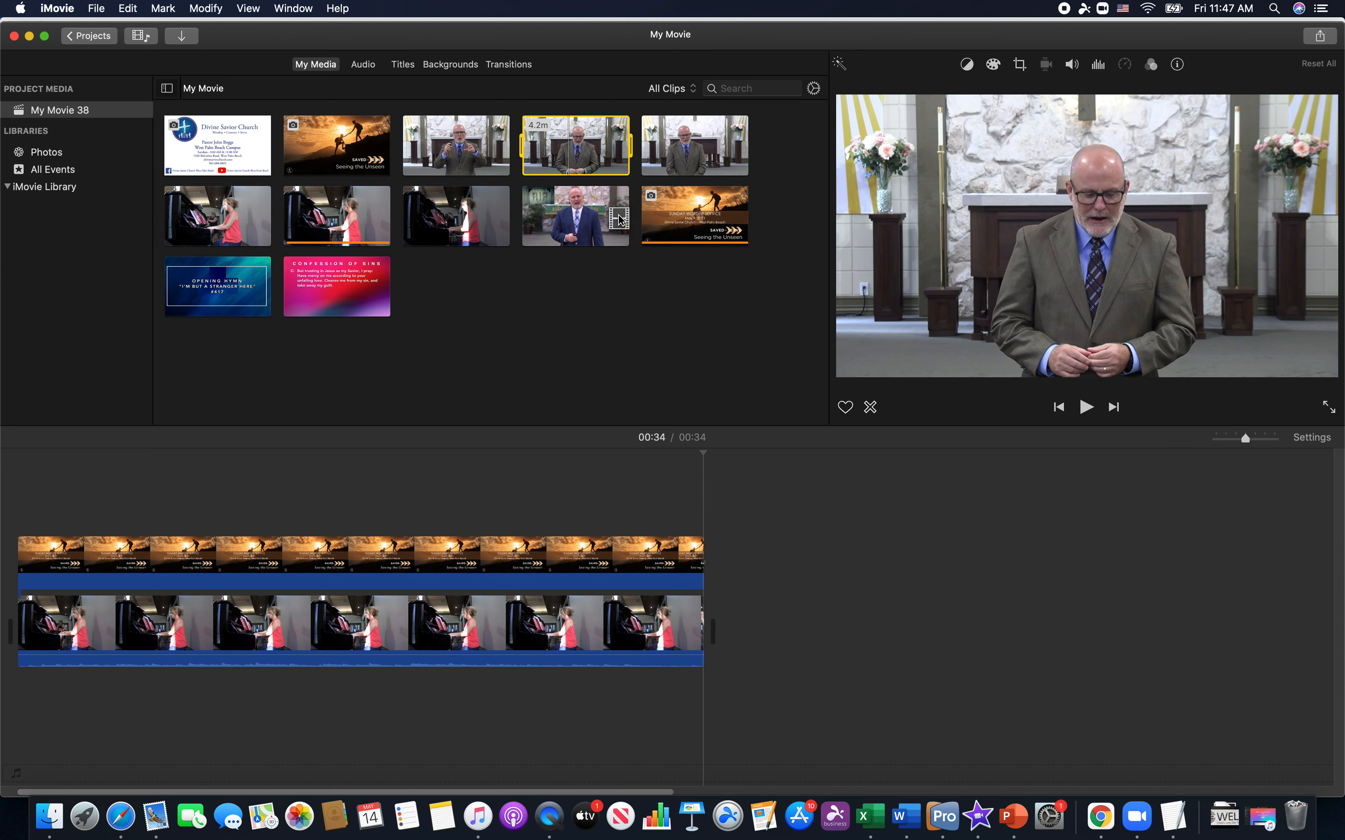
drag(620, 220, 720, 634)
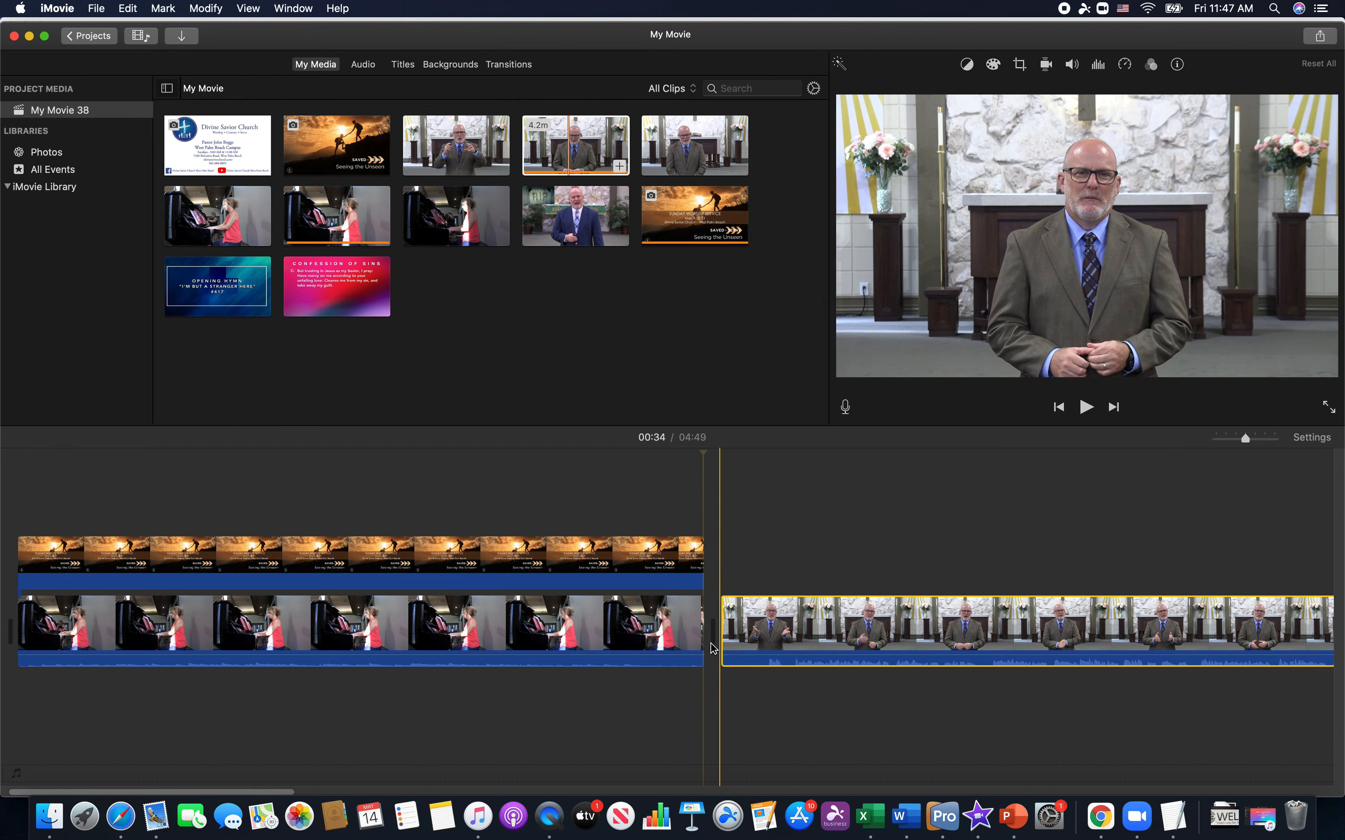
Play the start of the MVI_0002 clip, split it at about 00:36 and delete the short opening piece.
click(671, 550)
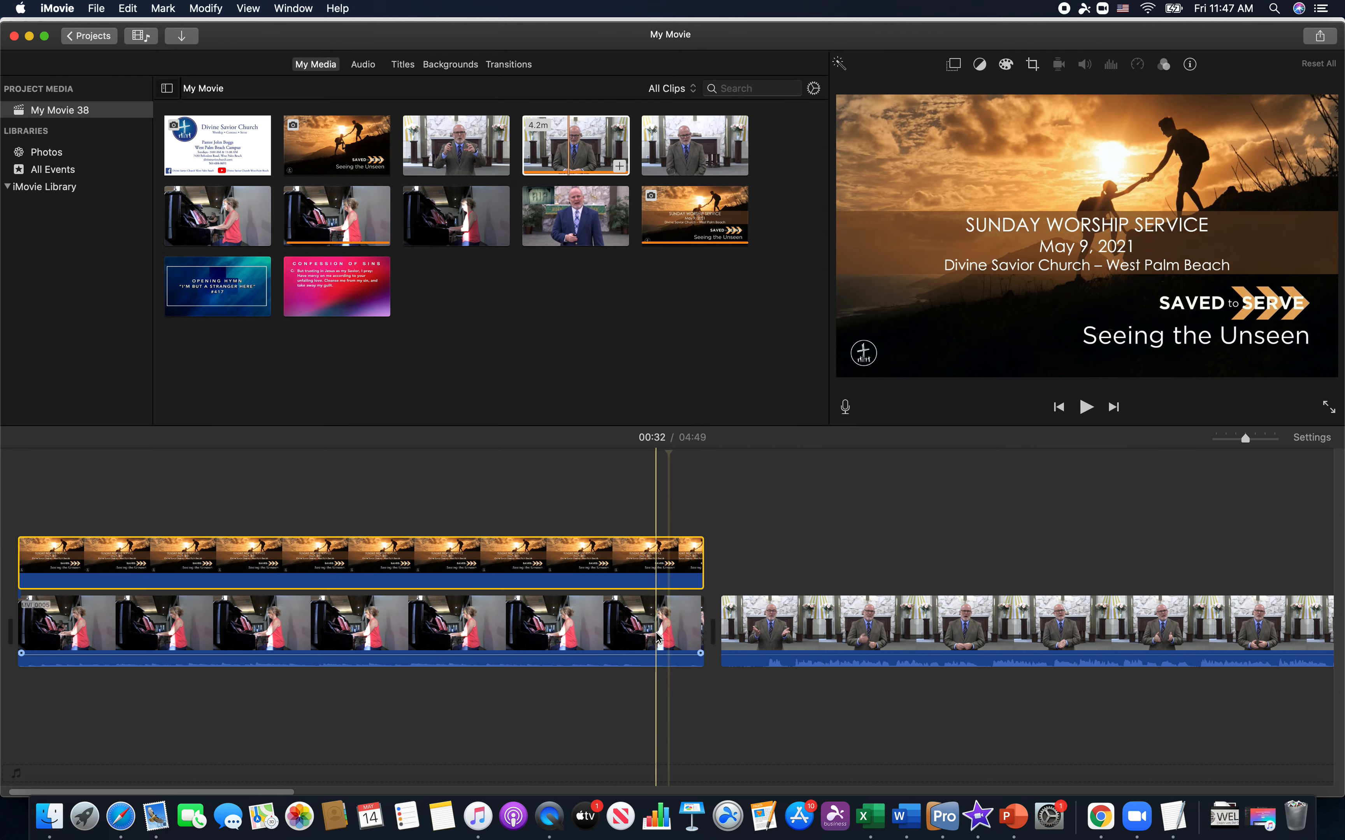
click(677, 530)
click(1086, 408)
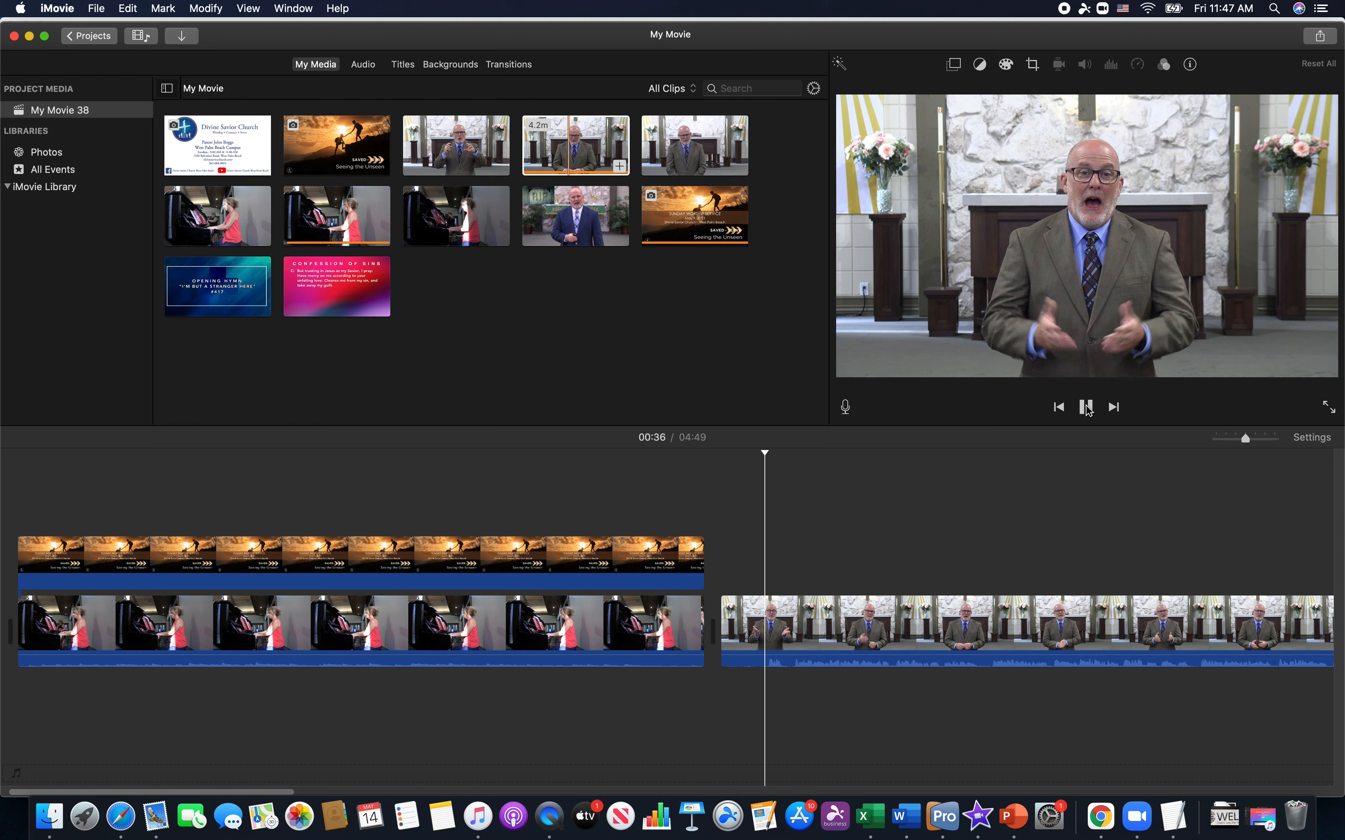
click(1087, 408)
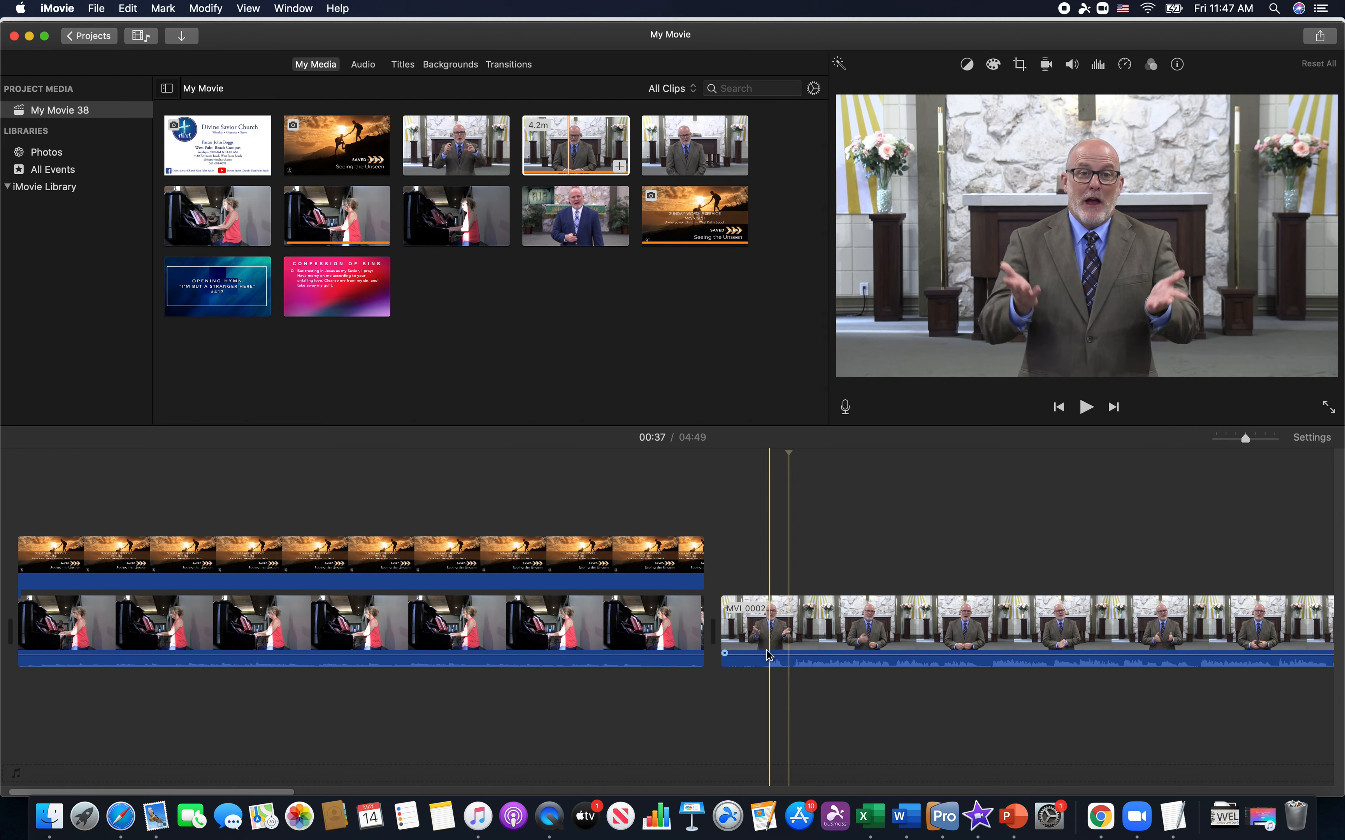
click(760, 635)
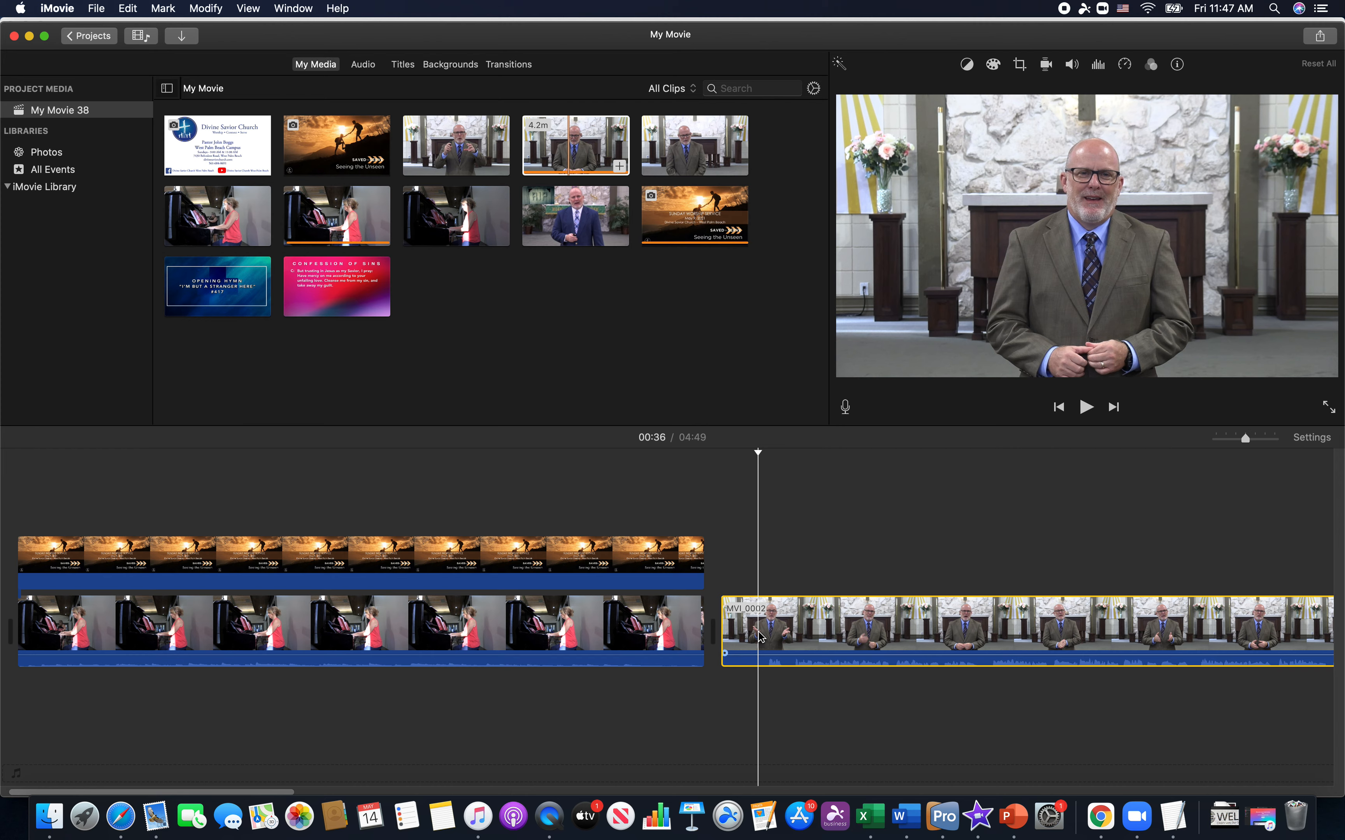
right_click(760, 635)
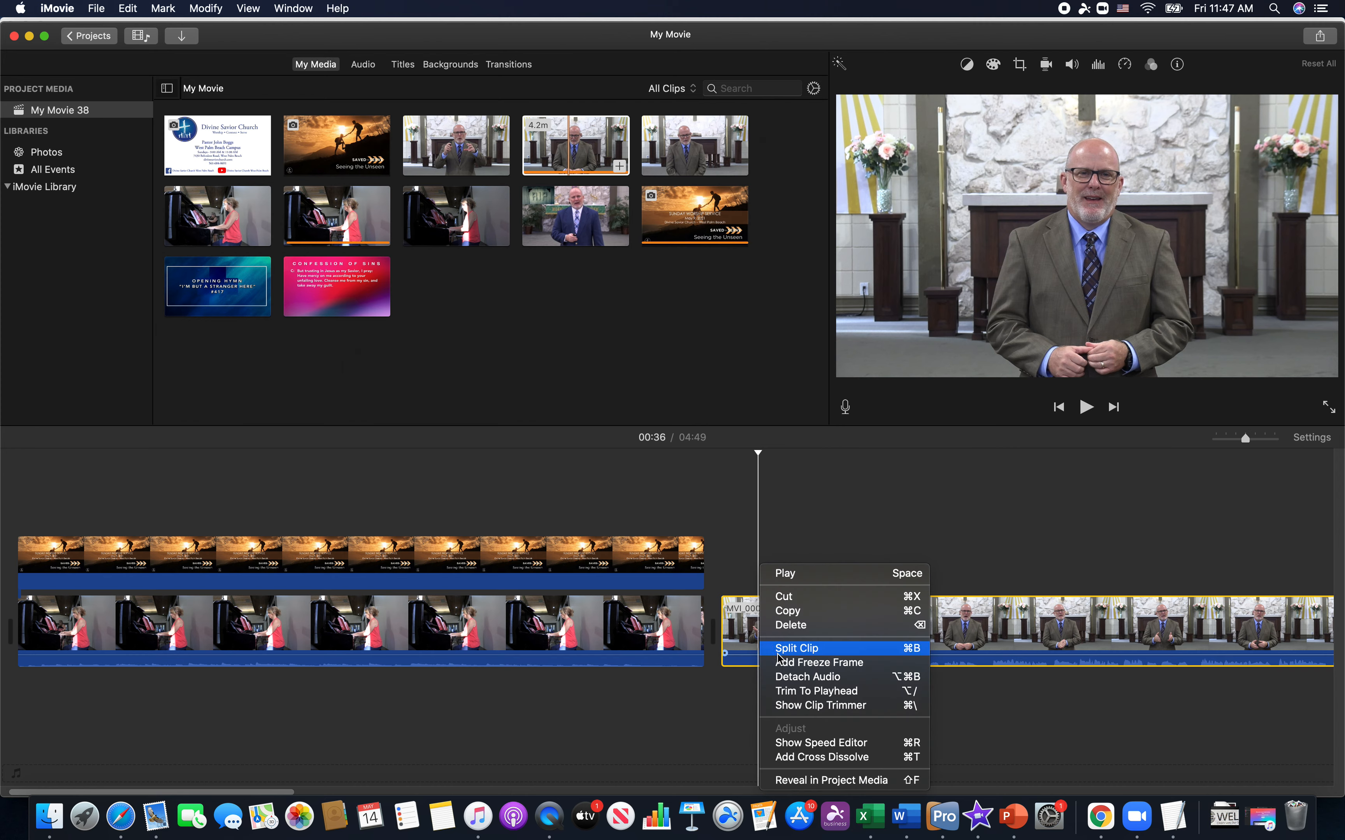
click(796, 648)
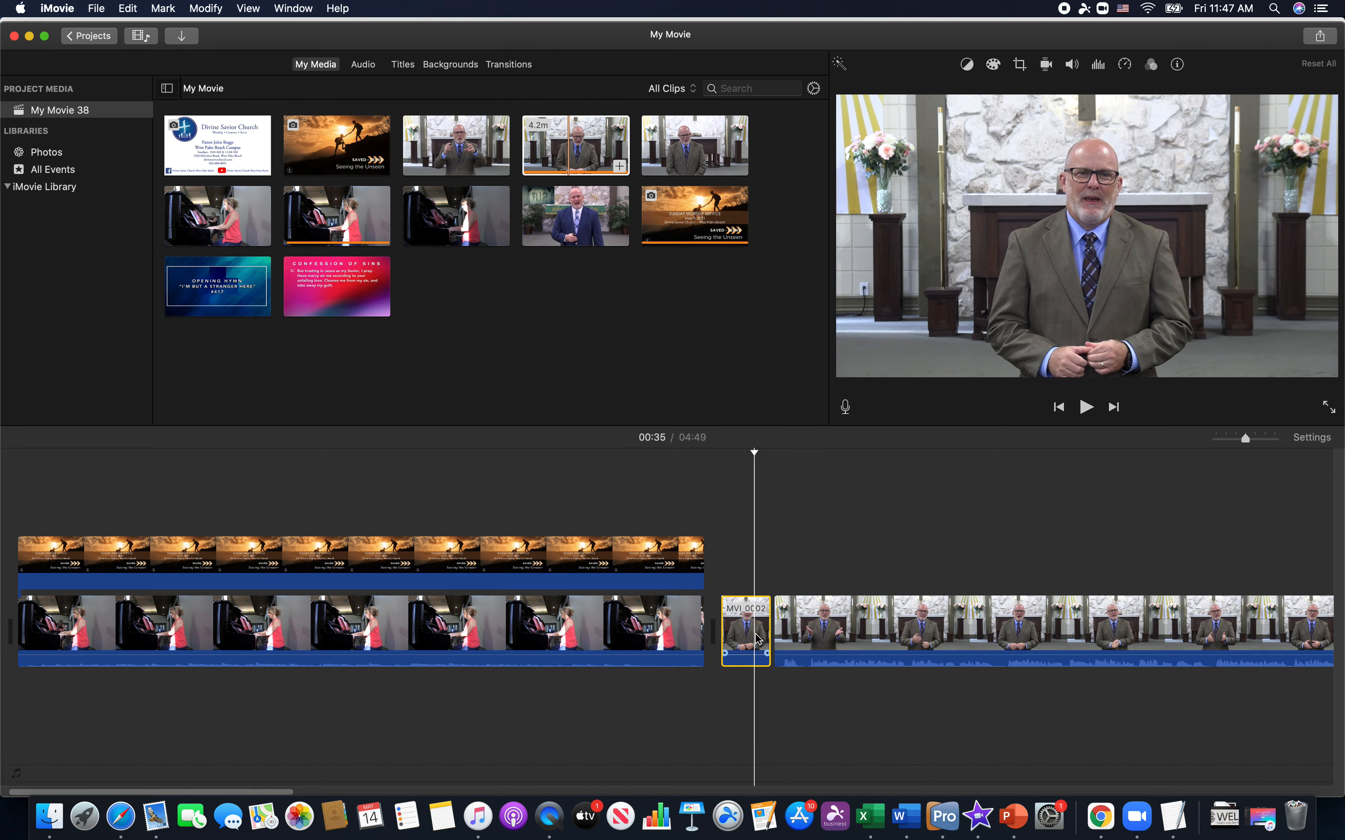
key(Delete)
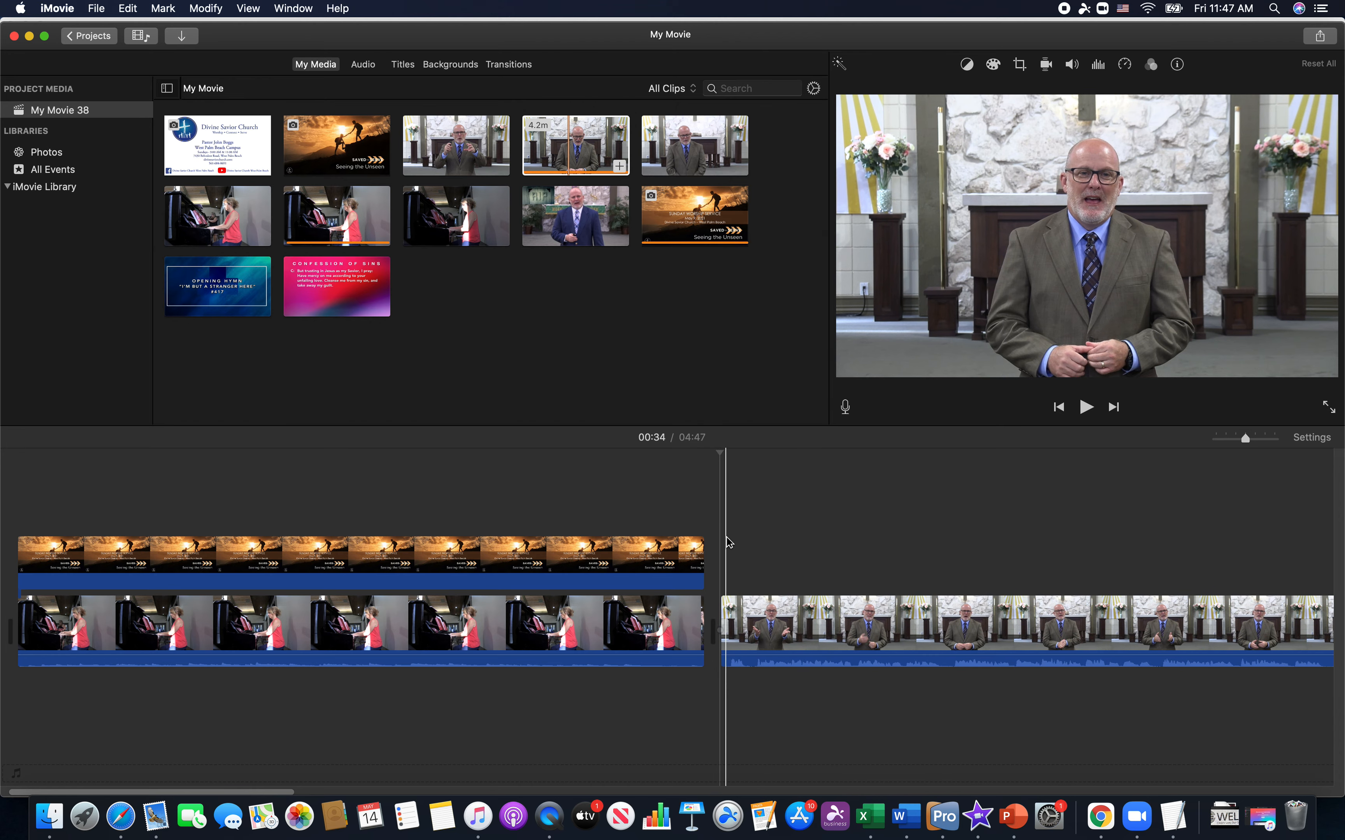
Play the movie from the end of the opening slide to find the theme slide's timing, and park the playhead at 00:45.
click(662, 518)
click(1087, 407)
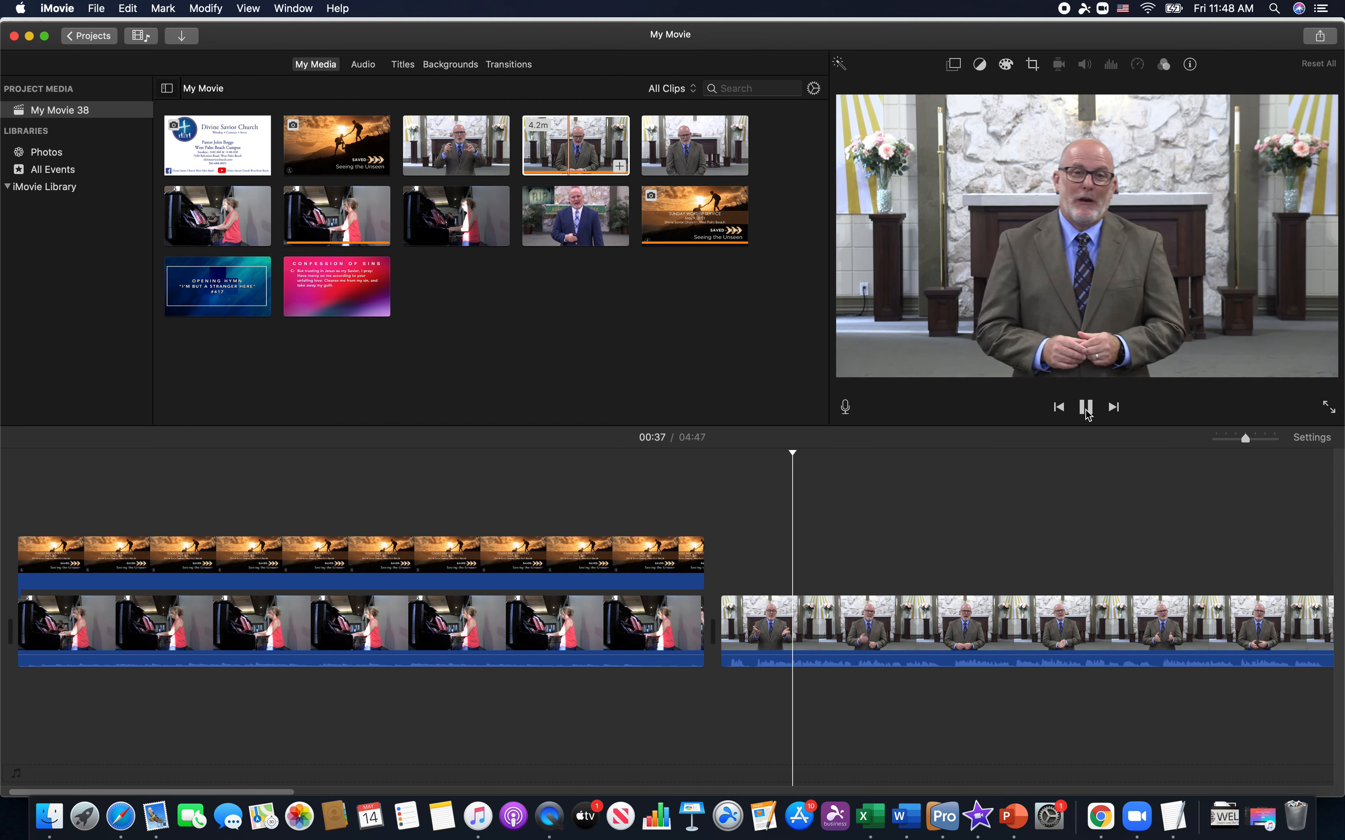
click(1086, 408)
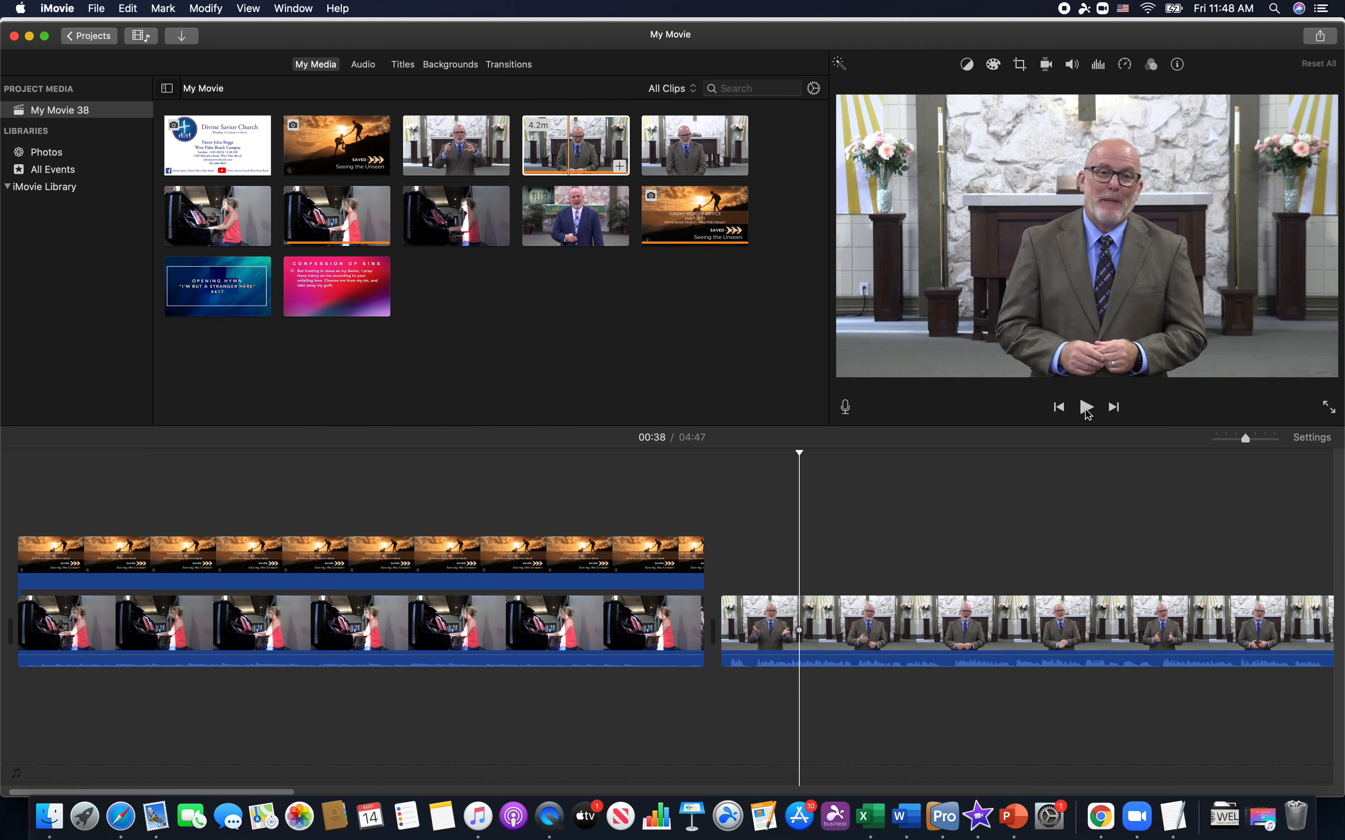
click(1085, 407)
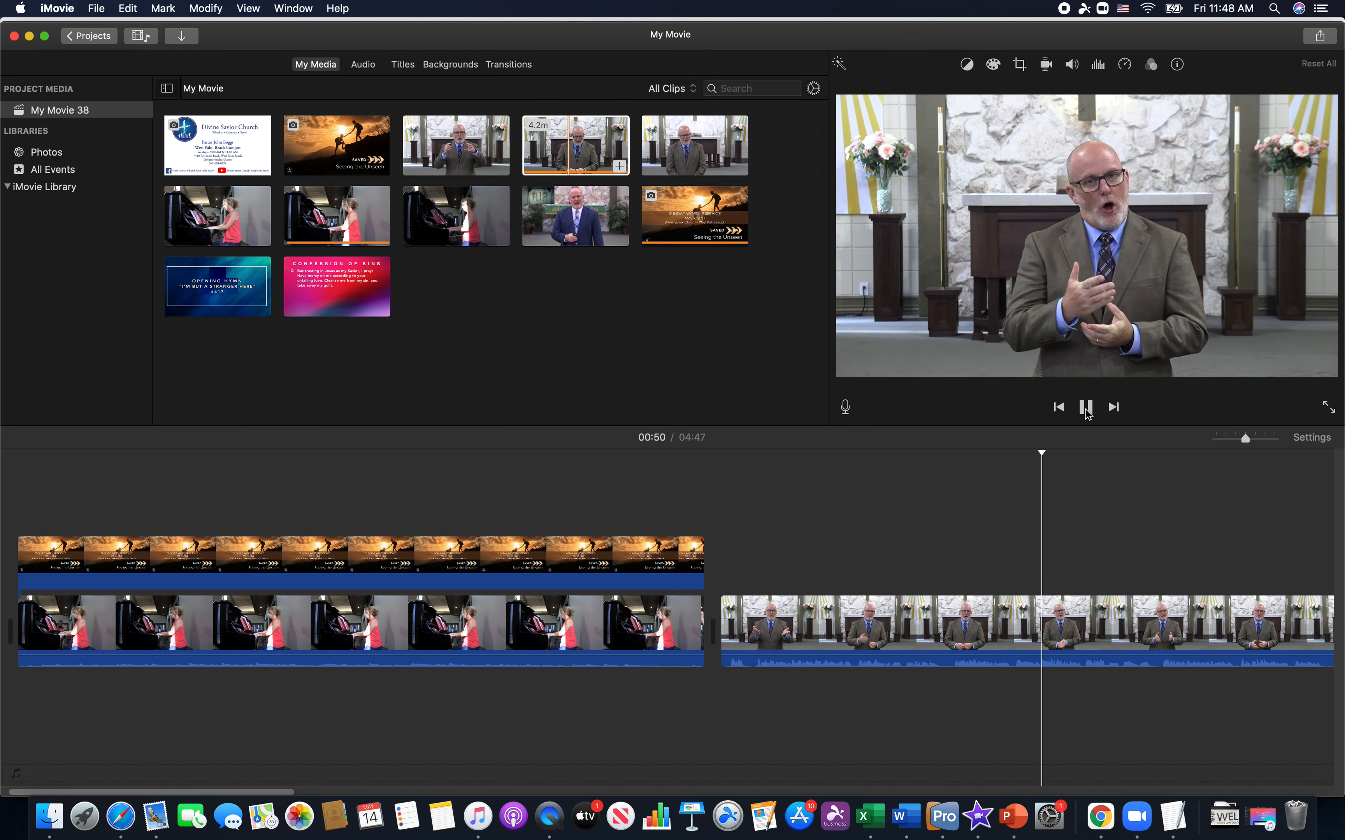
click(1085, 409)
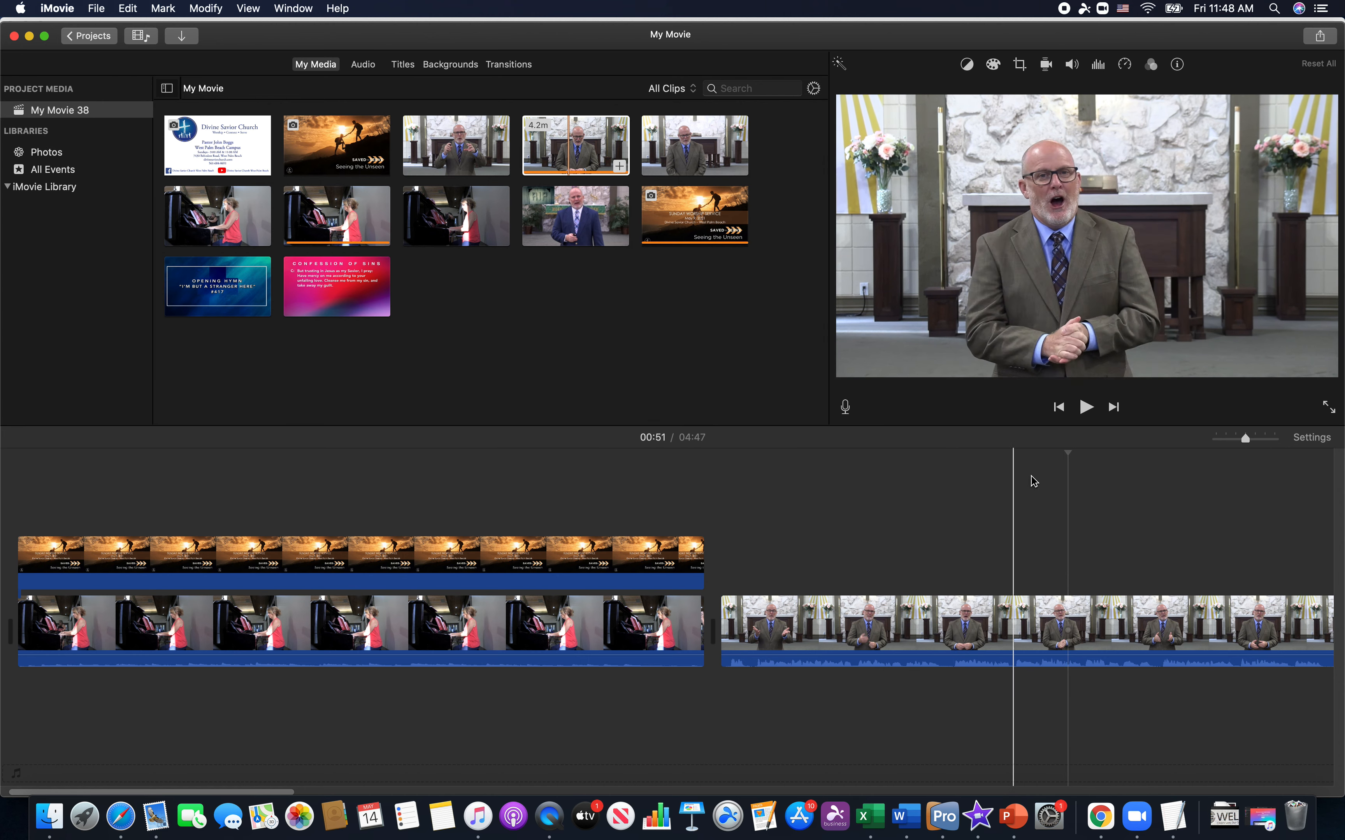
click(1087, 408)
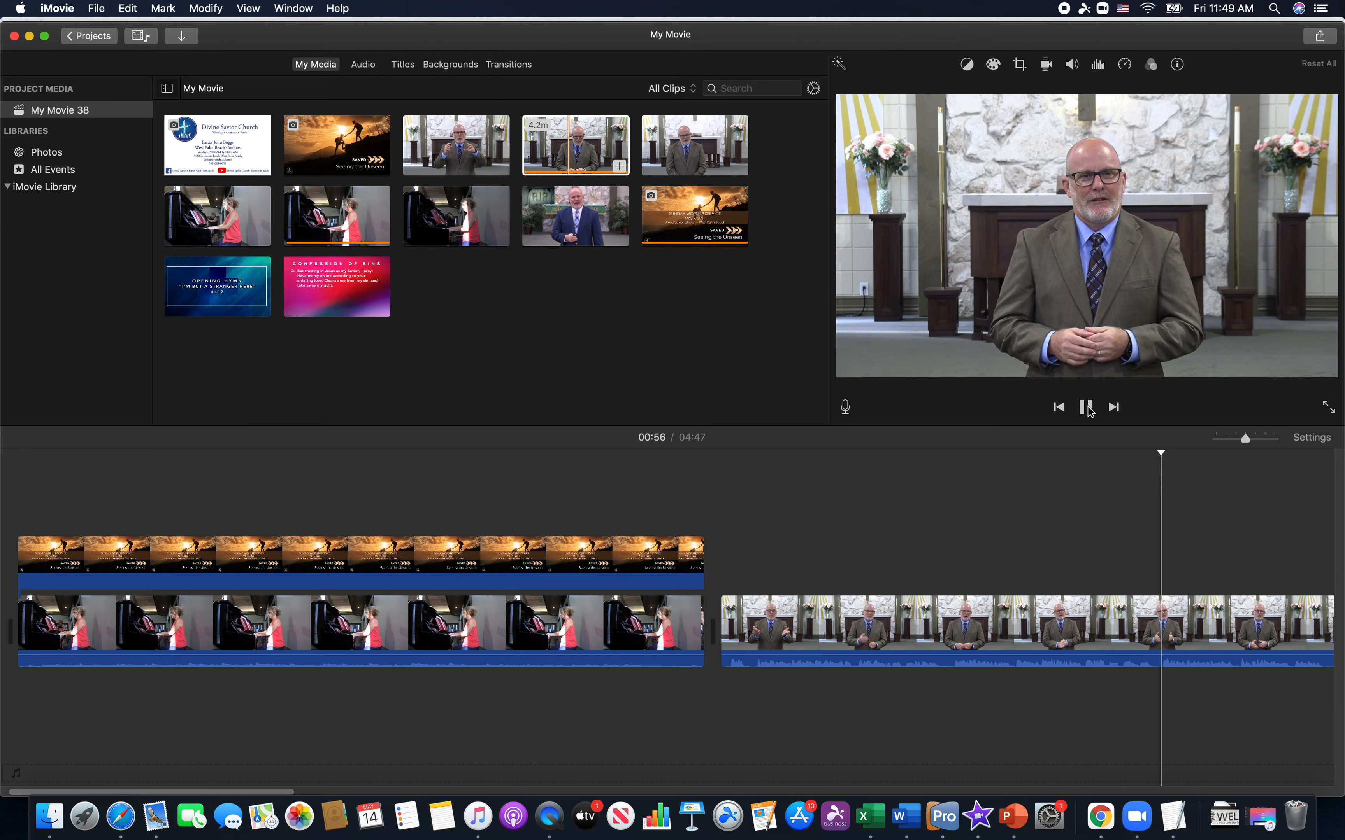
click(1087, 408)
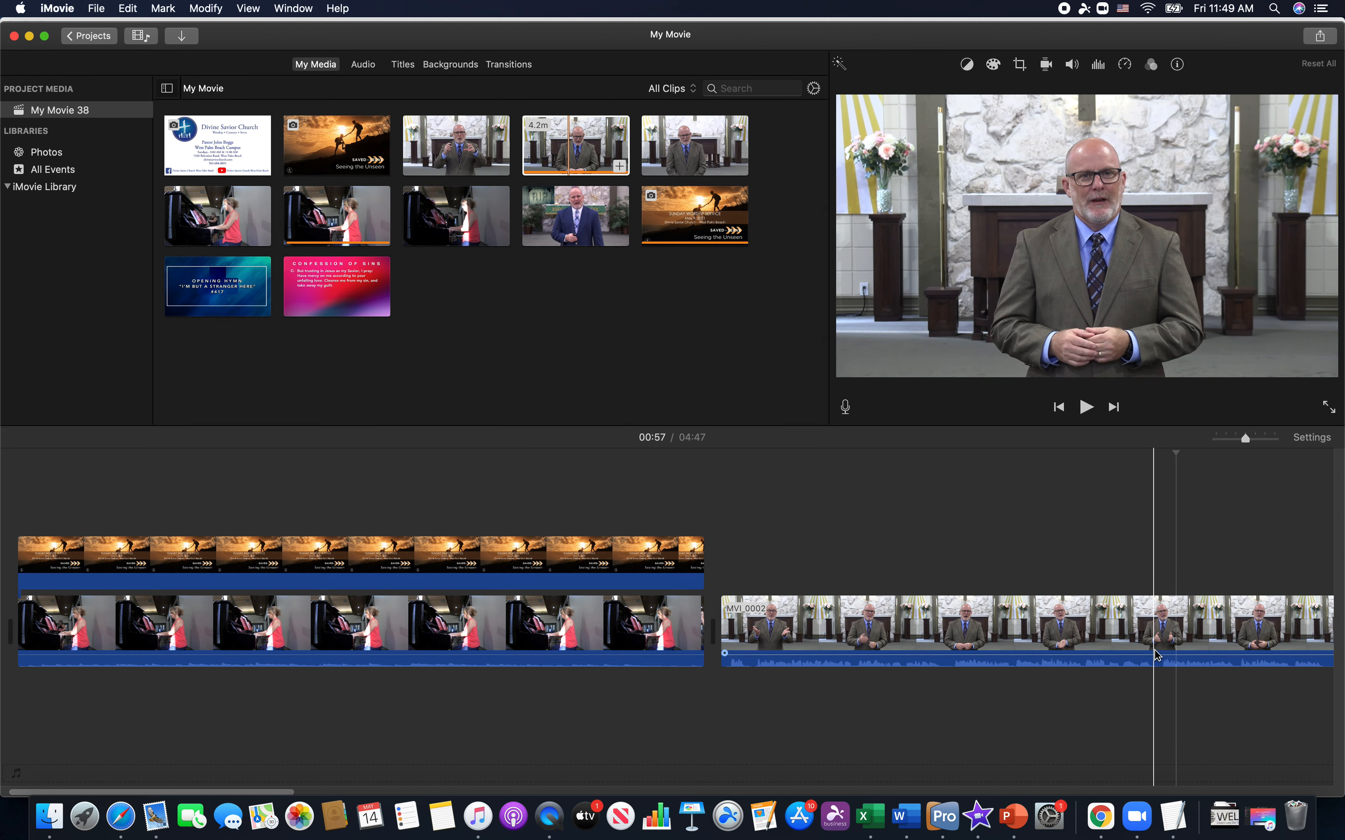
click(950, 638)
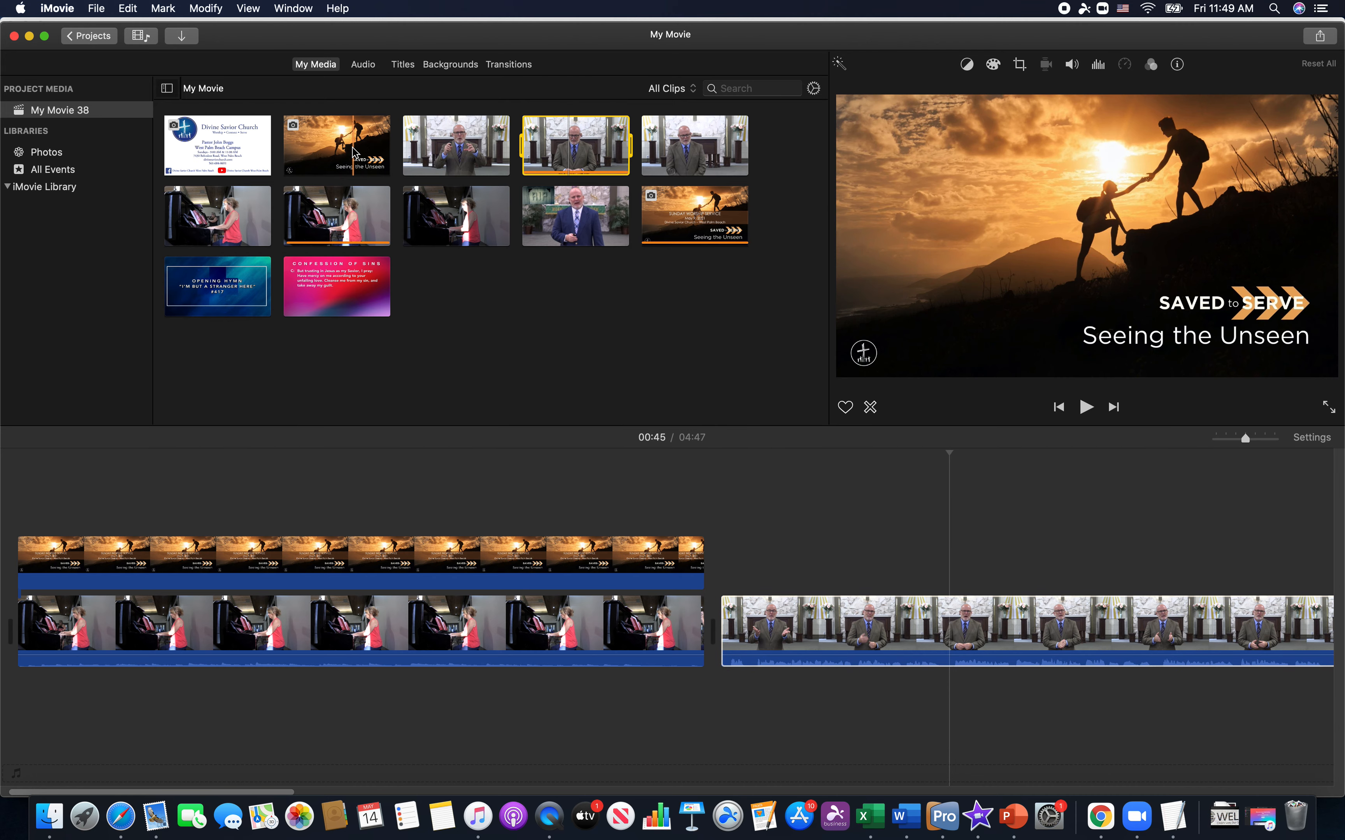
Import 2021 05 06 Service Theme.jpeg from the 2021 05 09 folder on the Desktop into the project media.
click(183, 36)
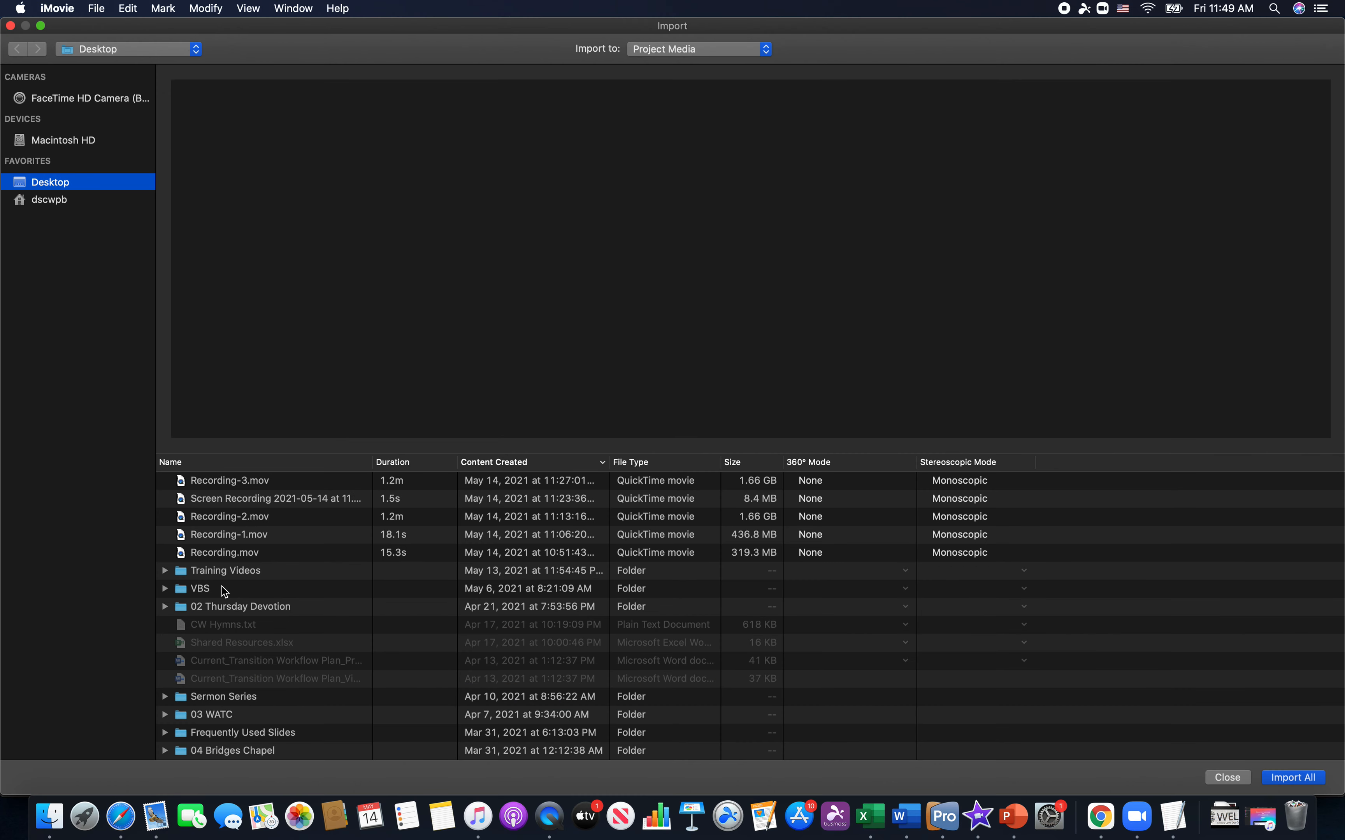
scroll(232, 625, down, 8)
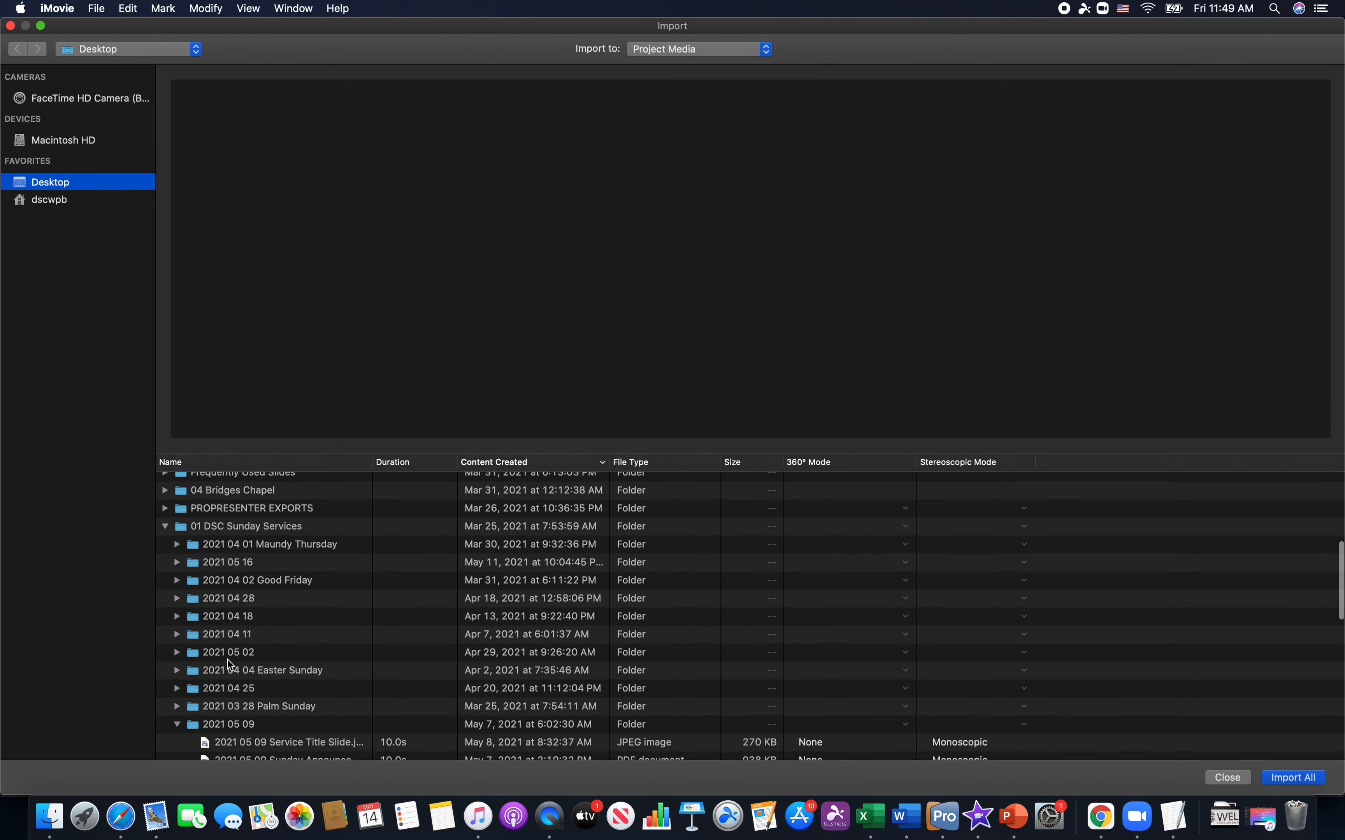
scroll(222, 729, down, 5)
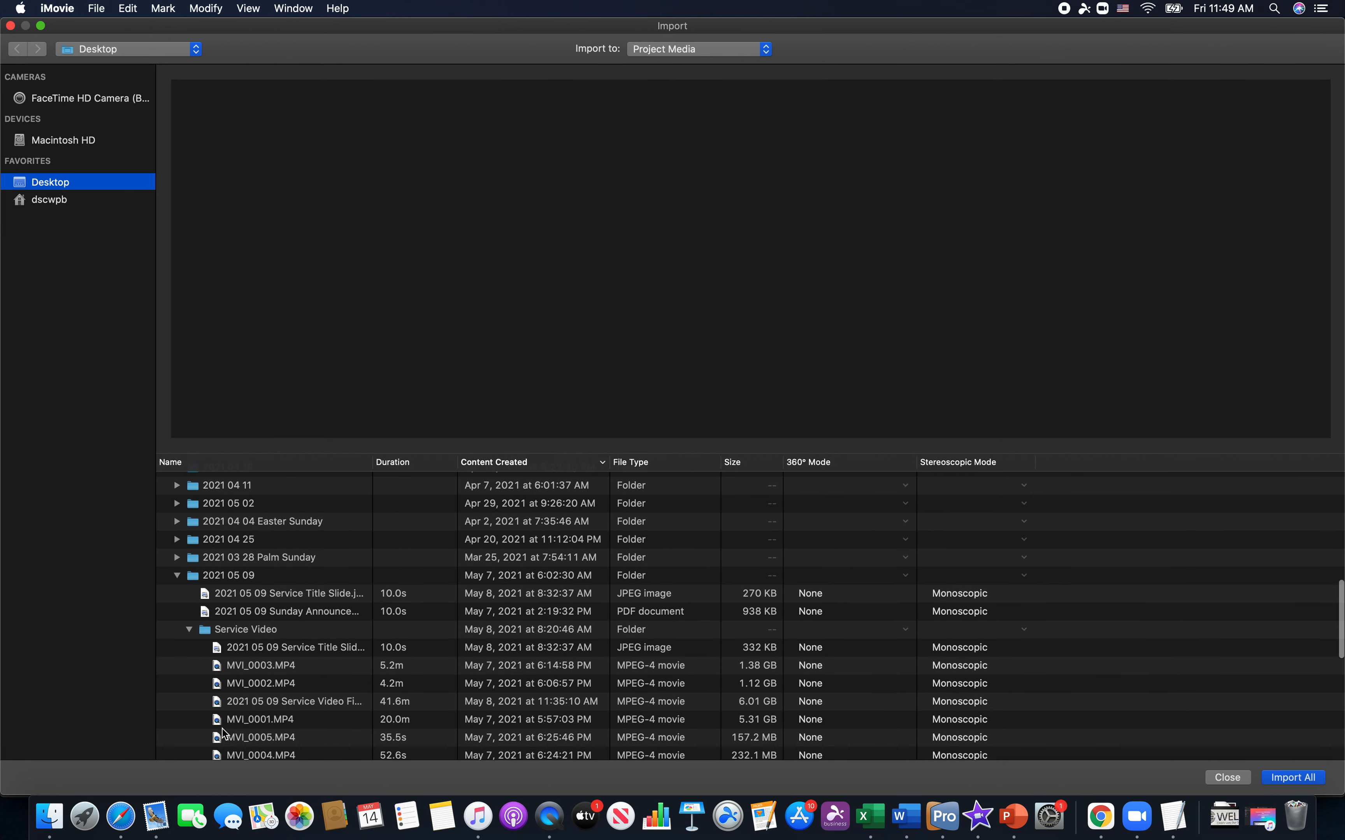
click(302, 592)
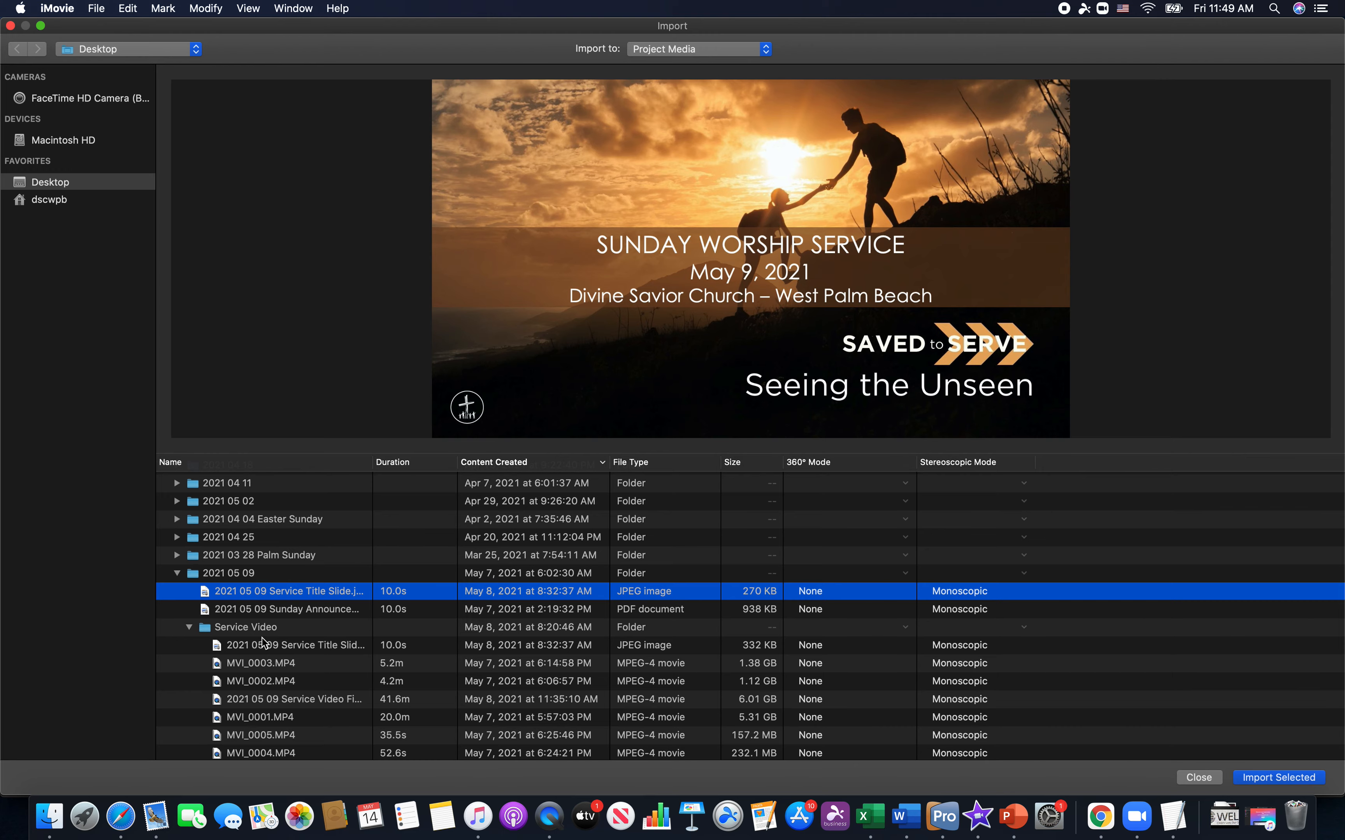
scroll(262, 638, down, 4)
scroll(262, 638, down, 8)
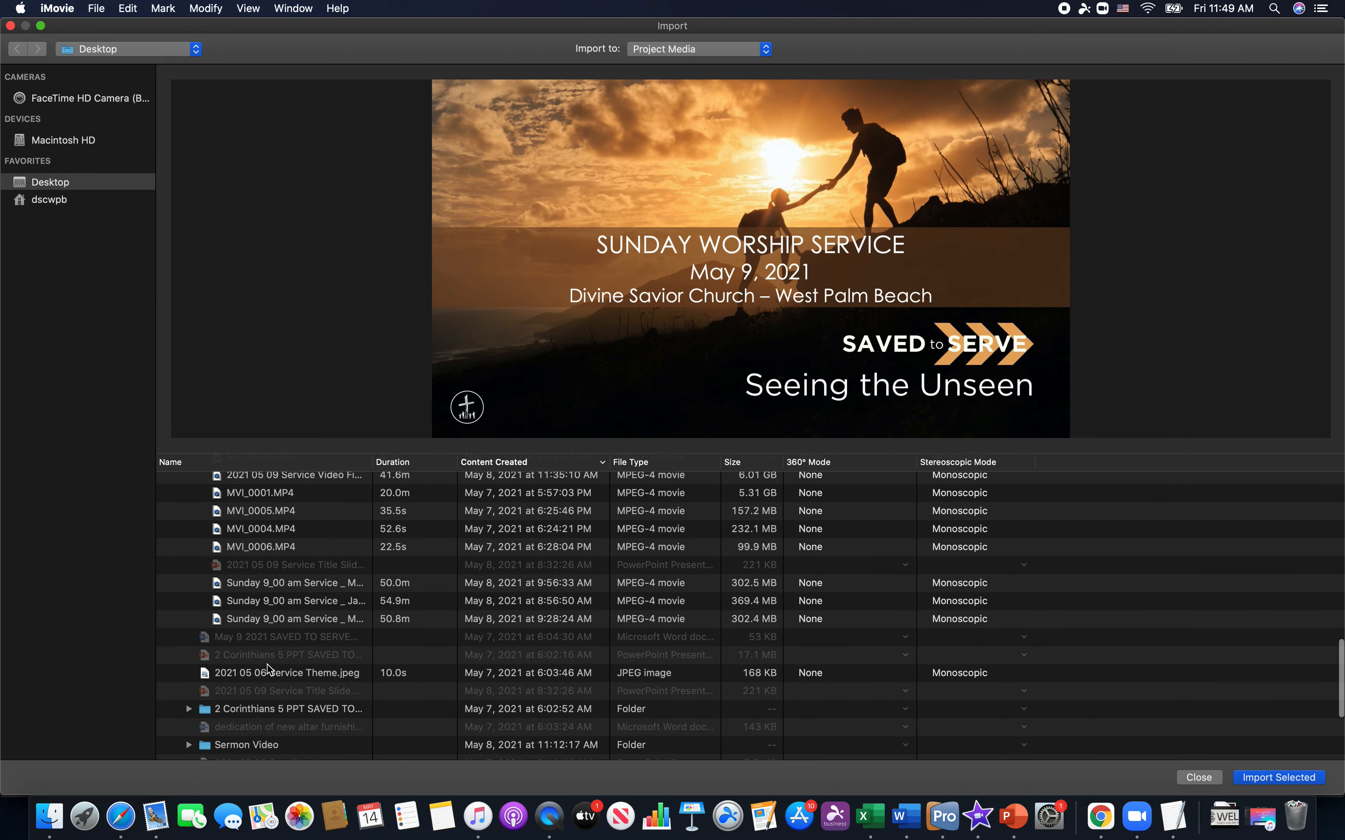
click(268, 672)
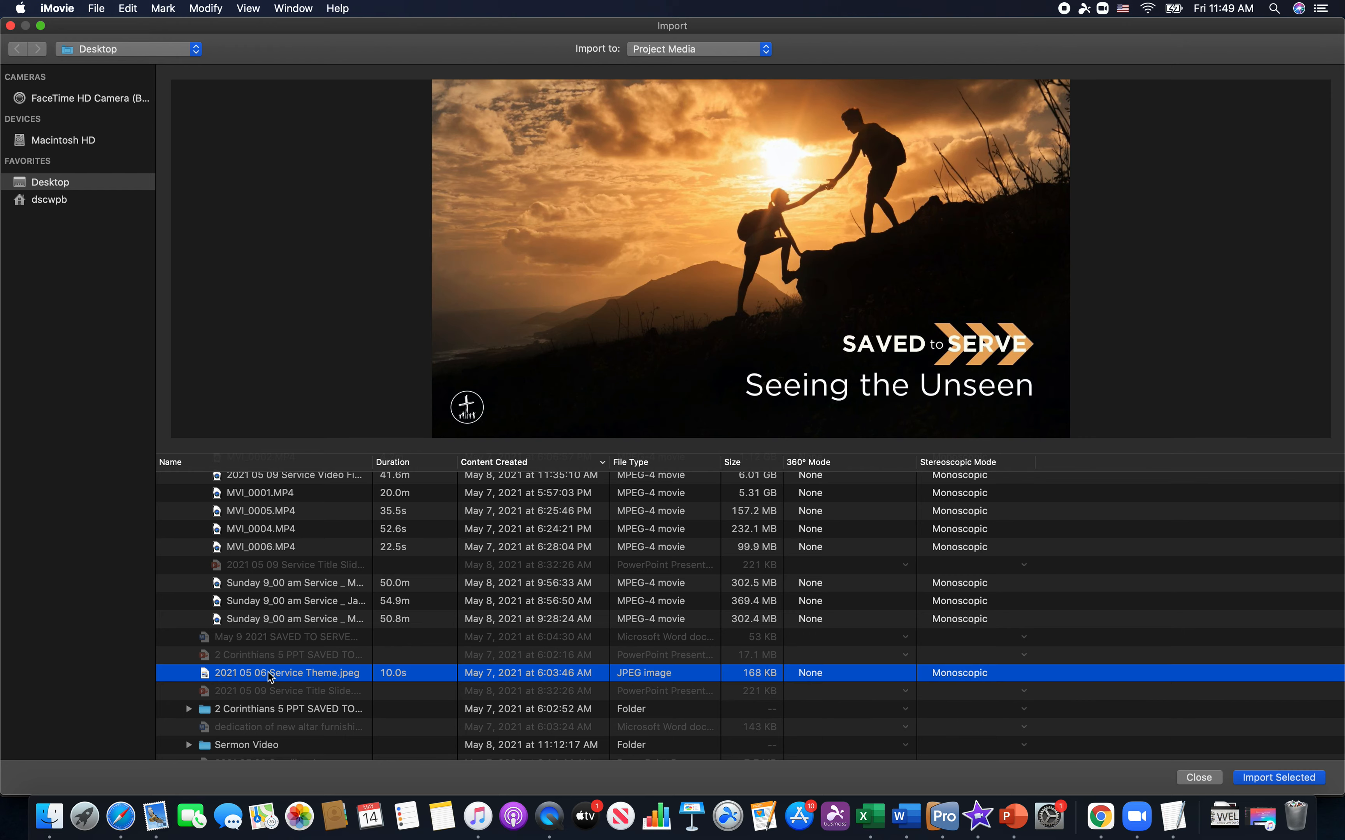
double_click(268, 673)
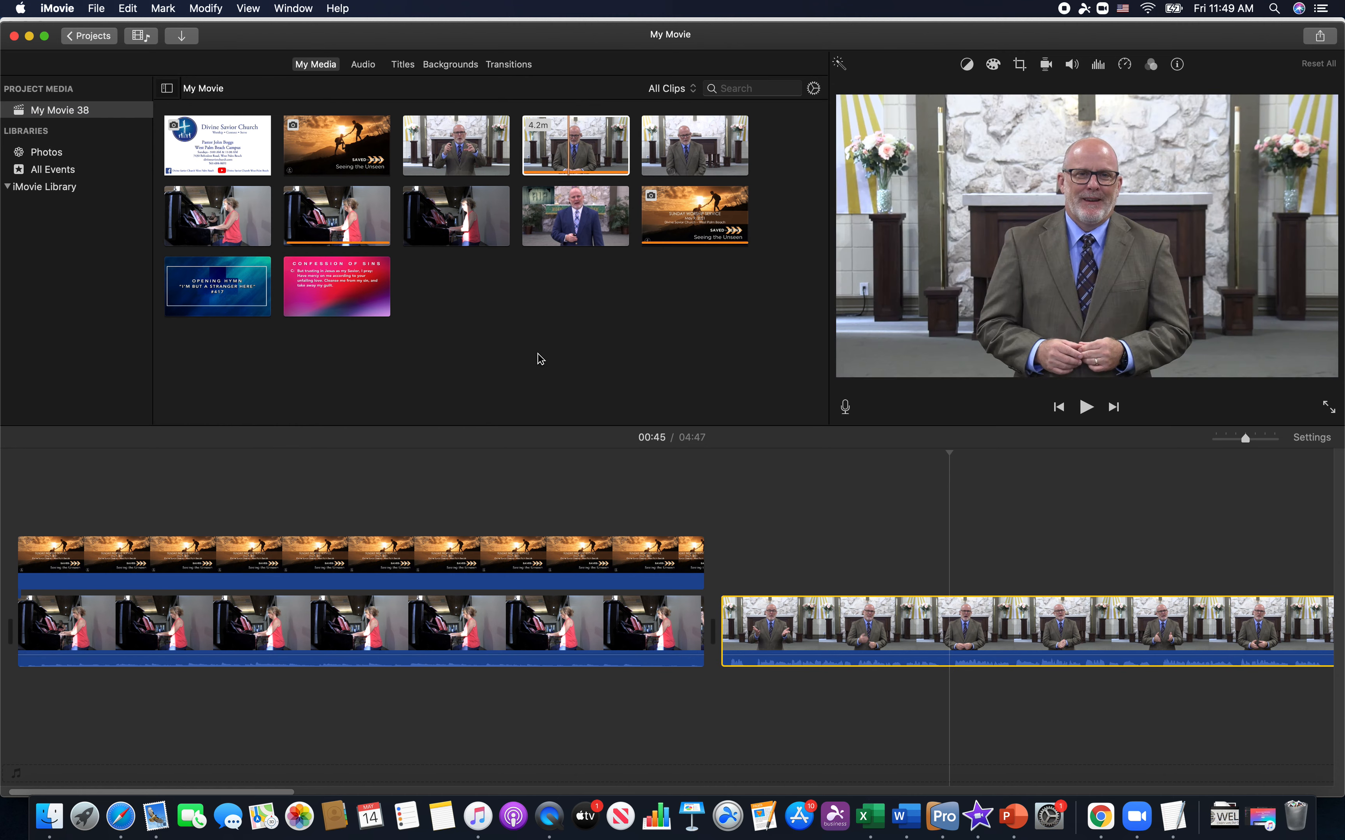
Overlay the Seeing the Unseen theme slide on the speaker clip at 00:45 and set its crop style to Fit.
drag(343, 156, 949, 569)
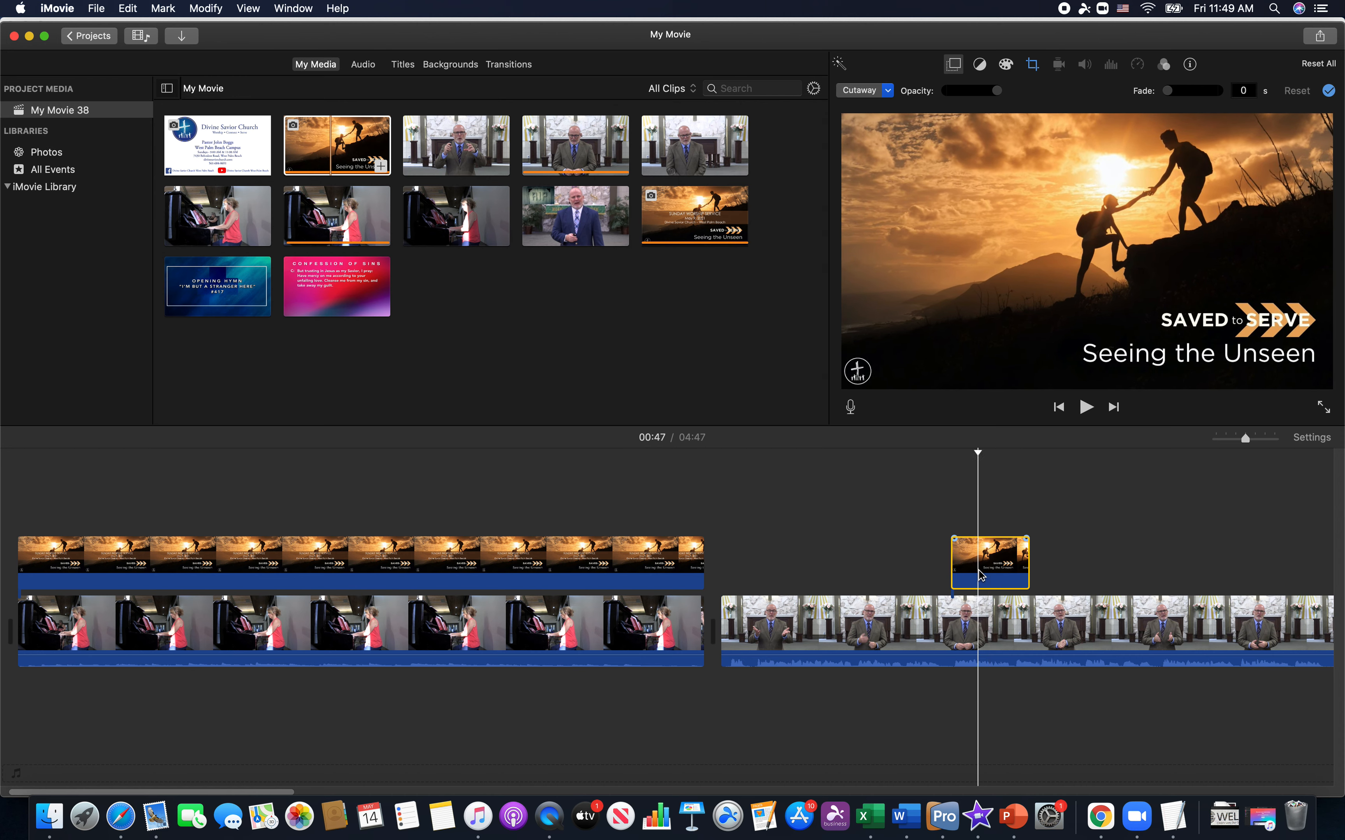
click(1034, 66)
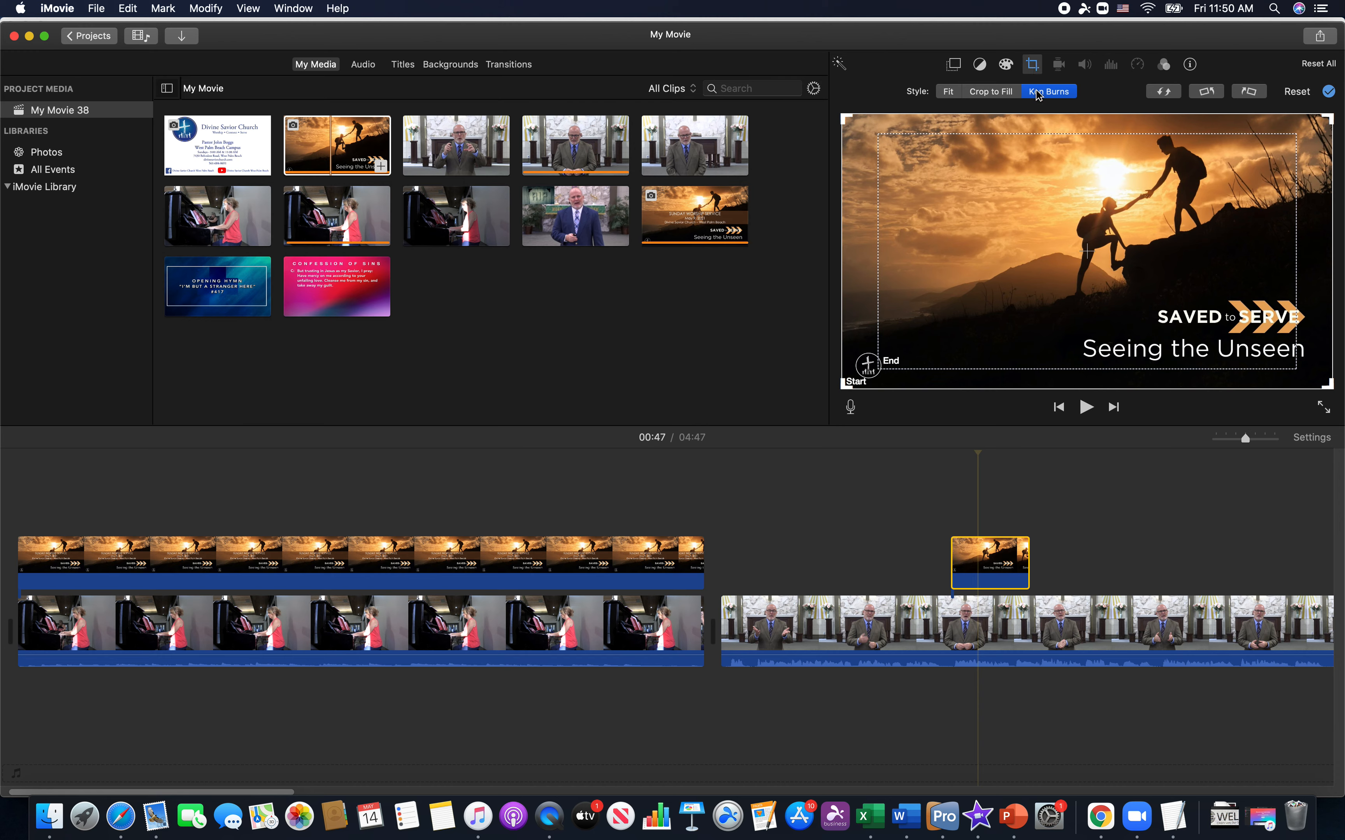
click(949, 92)
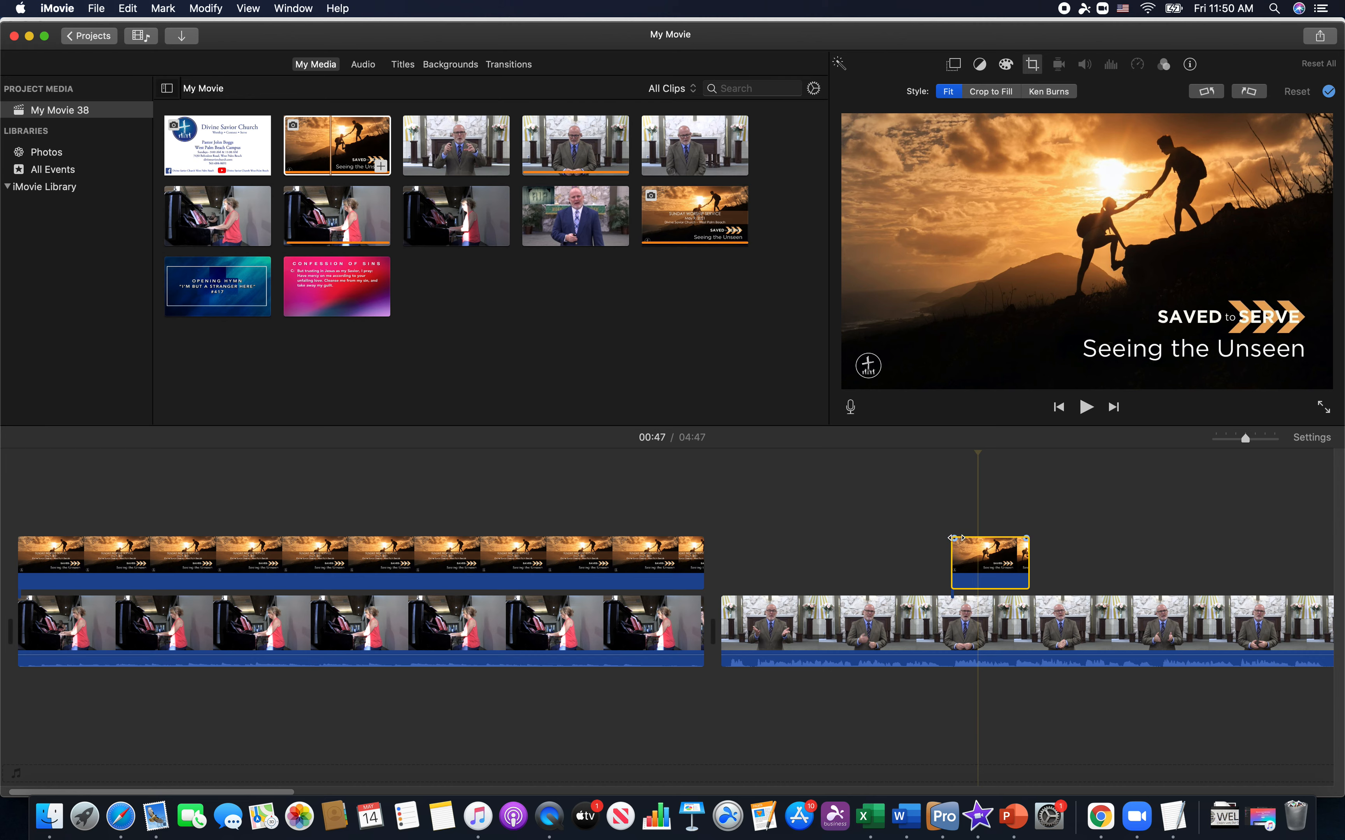
Extend the end of the theme slide above the speaker clip to about 00:56.
drag(955, 537, 950, 537)
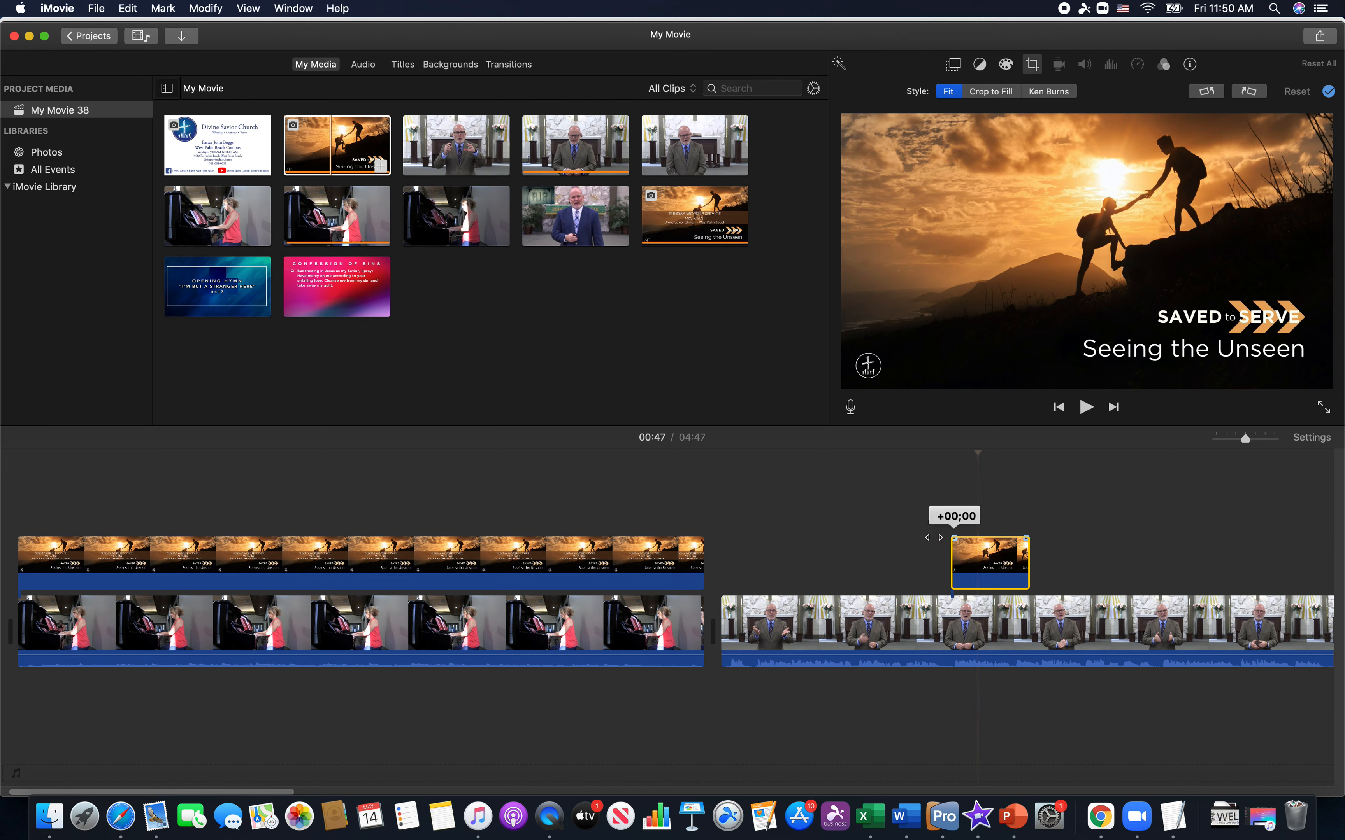
drag(933, 538, 935, 540)
drag(1027, 566, 1152, 566)
Set the theme slide's overlay style to Picture in Picture and move the inset to the upper-left corner of the video picture.
click(1034, 550)
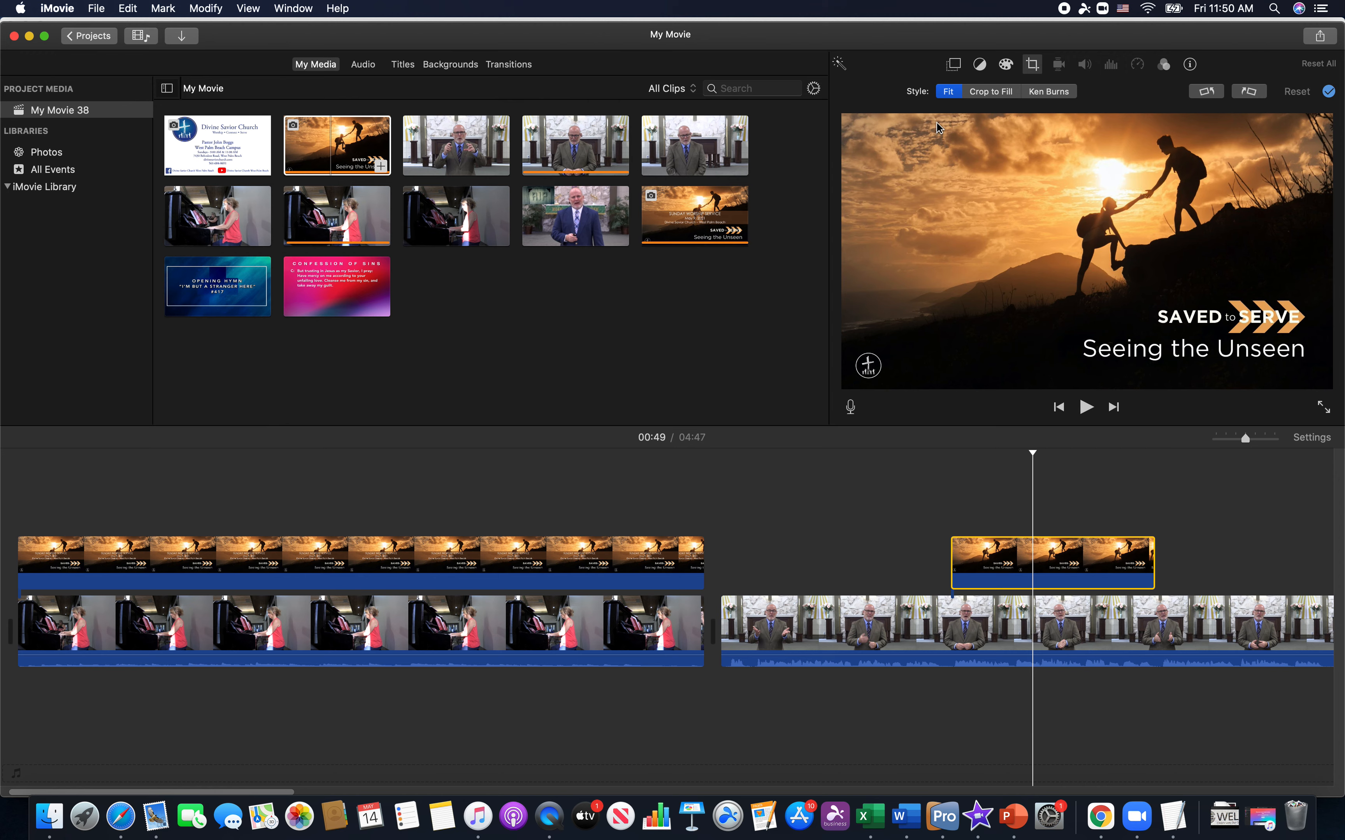
click(954, 65)
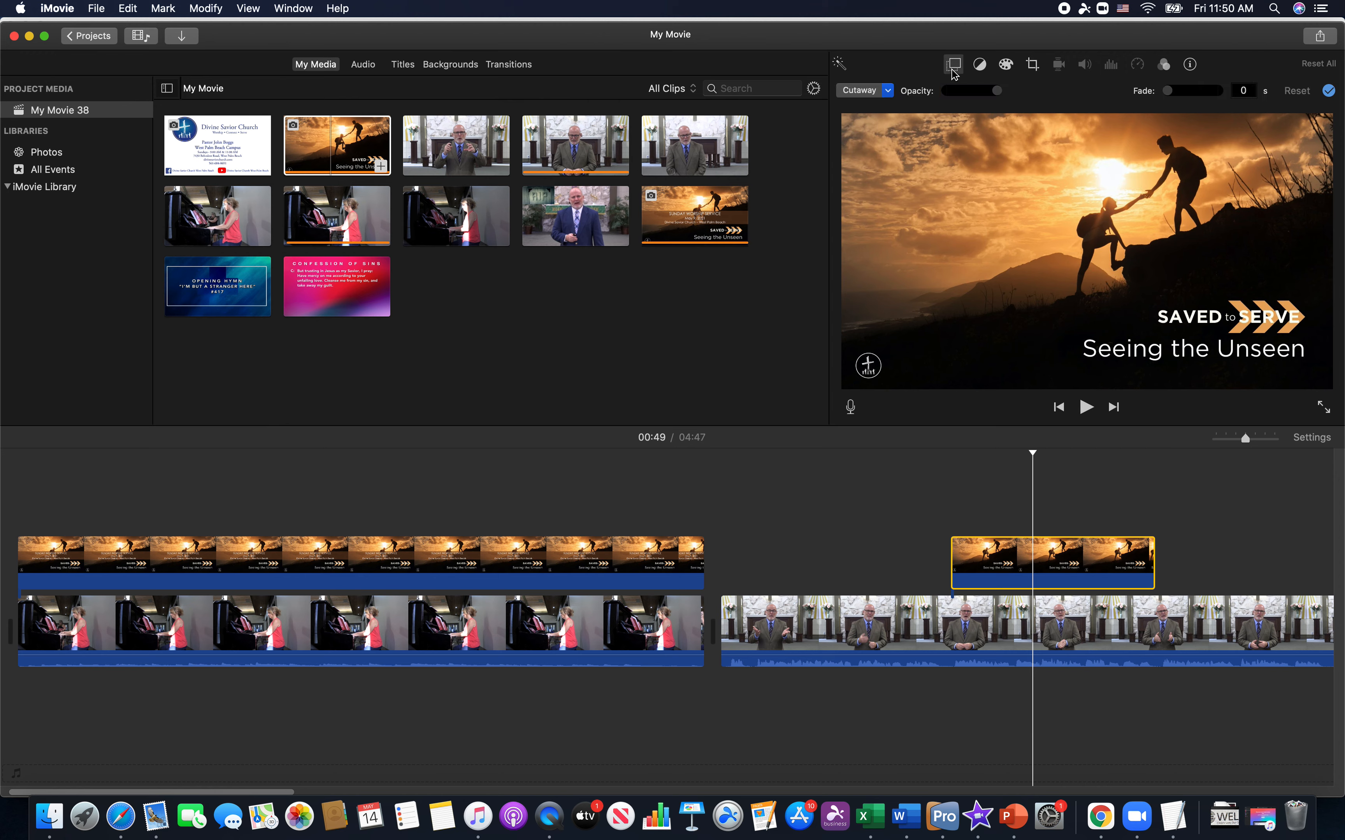
click(889, 92)
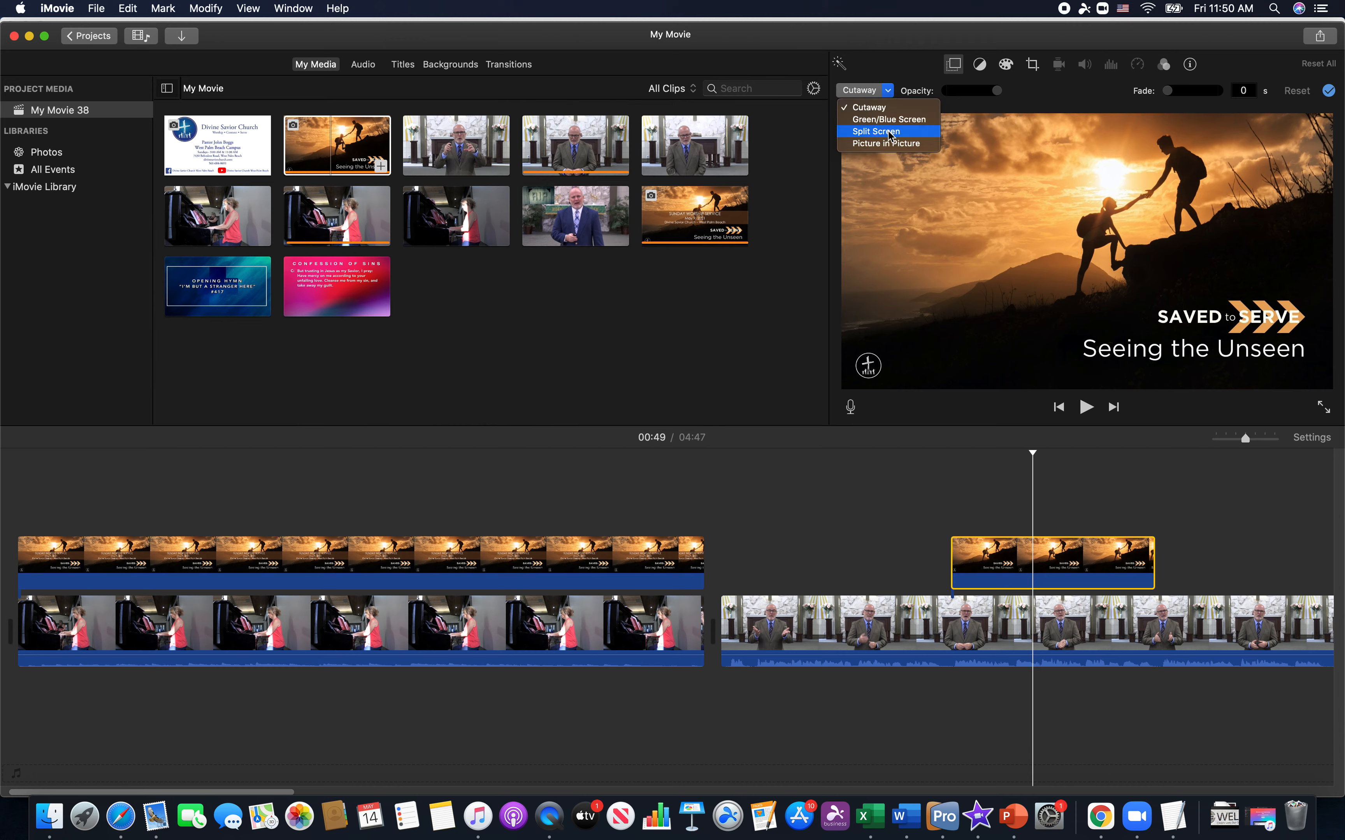
click(888, 144)
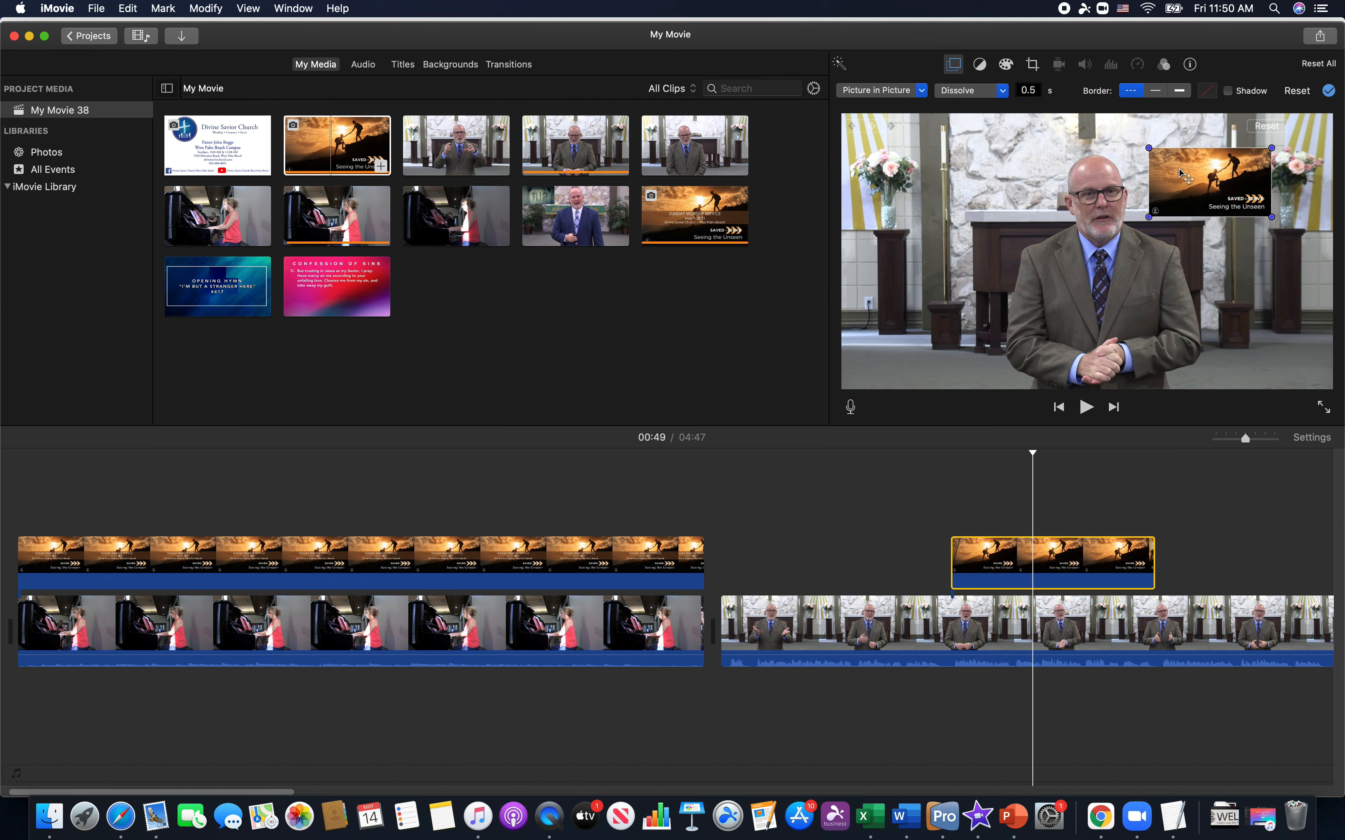
click(921, 92)
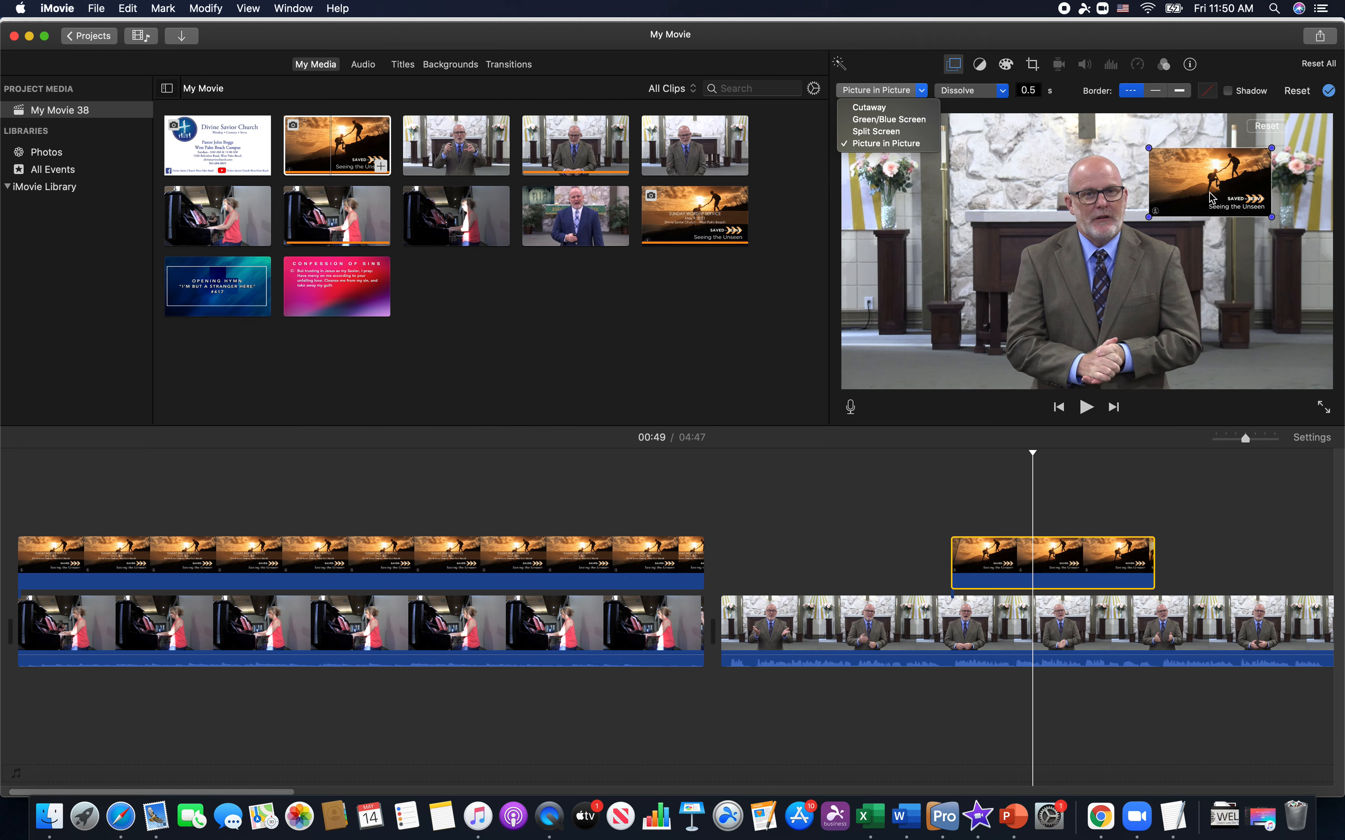
click(906, 145)
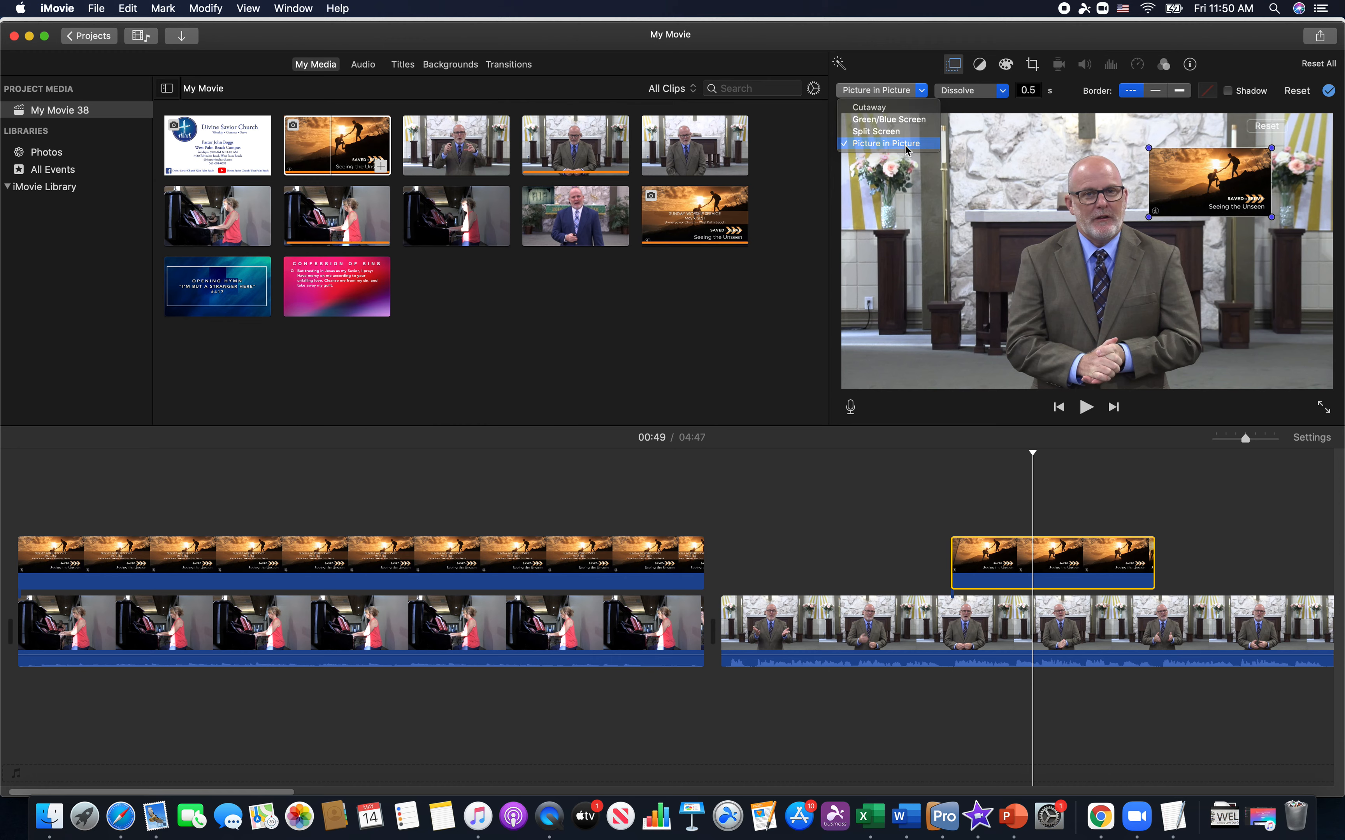
drag(1219, 189, 912, 161)
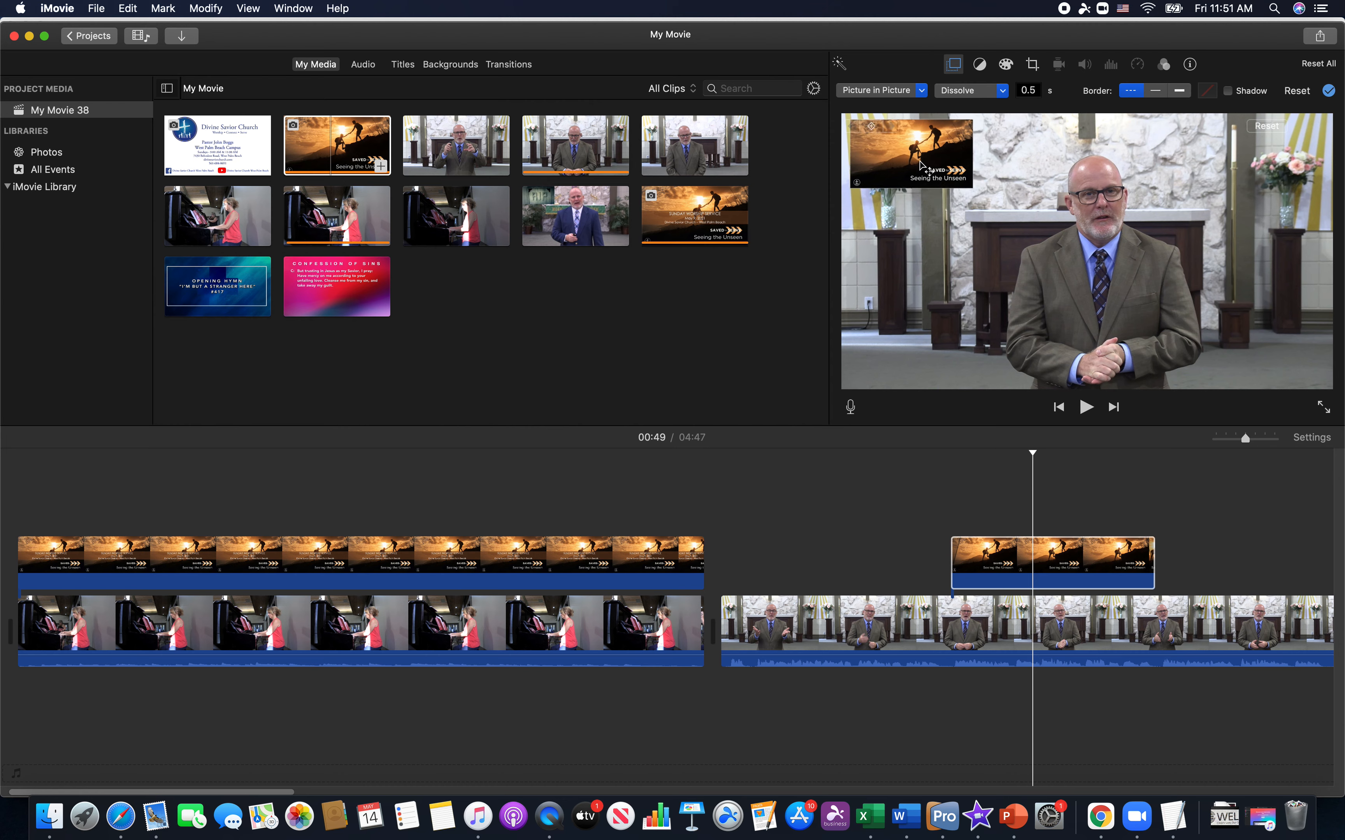
Enlarge the theme slide inset to about a third of the picture's width in the upper-left corner and reduce its dissolve to 0 seconds.
drag(964, 183, 928, 202)
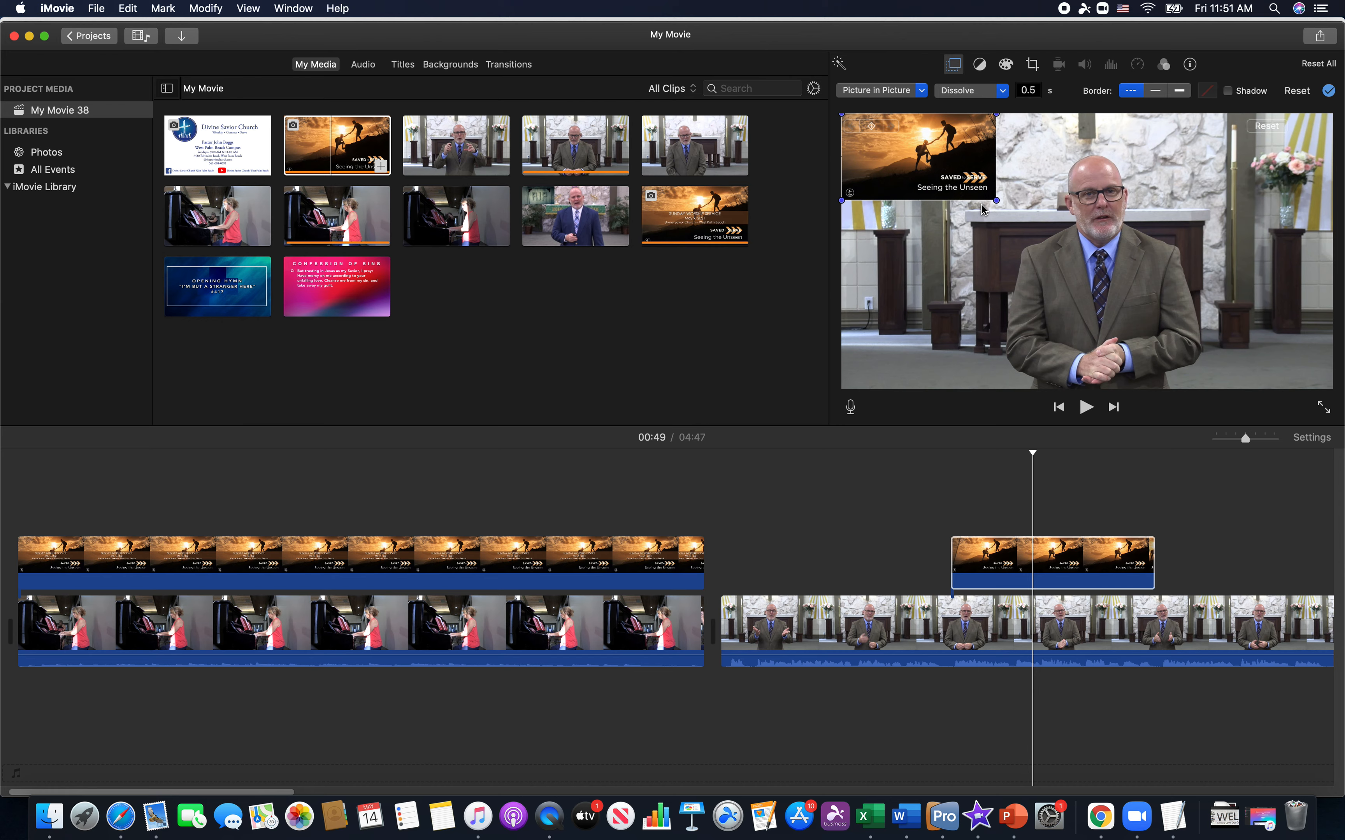
mouse_move(997, 201)
mouse_down()
mouse_move(1070, 243)
mouse_move(985, 202)
mouse_up()
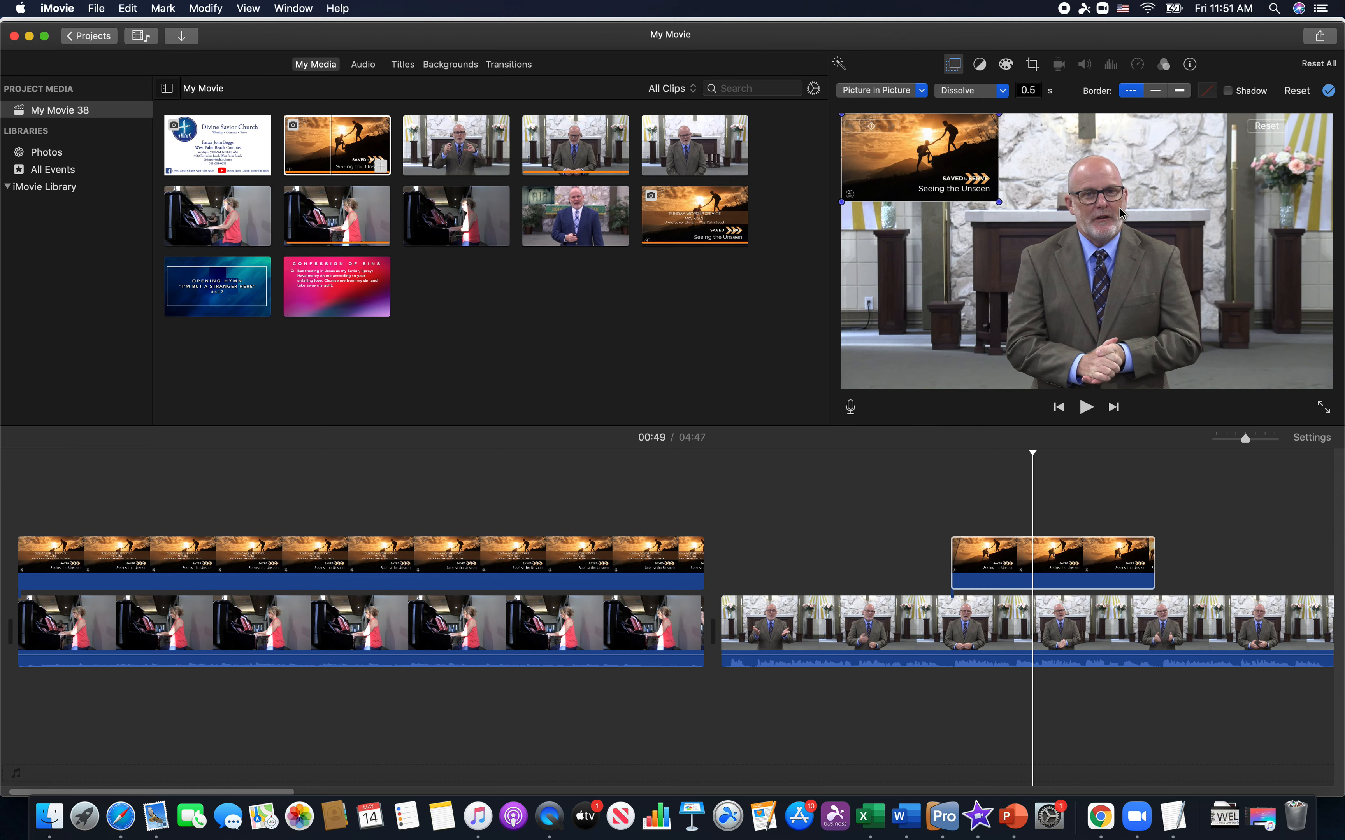
mouse_move(960, 539)
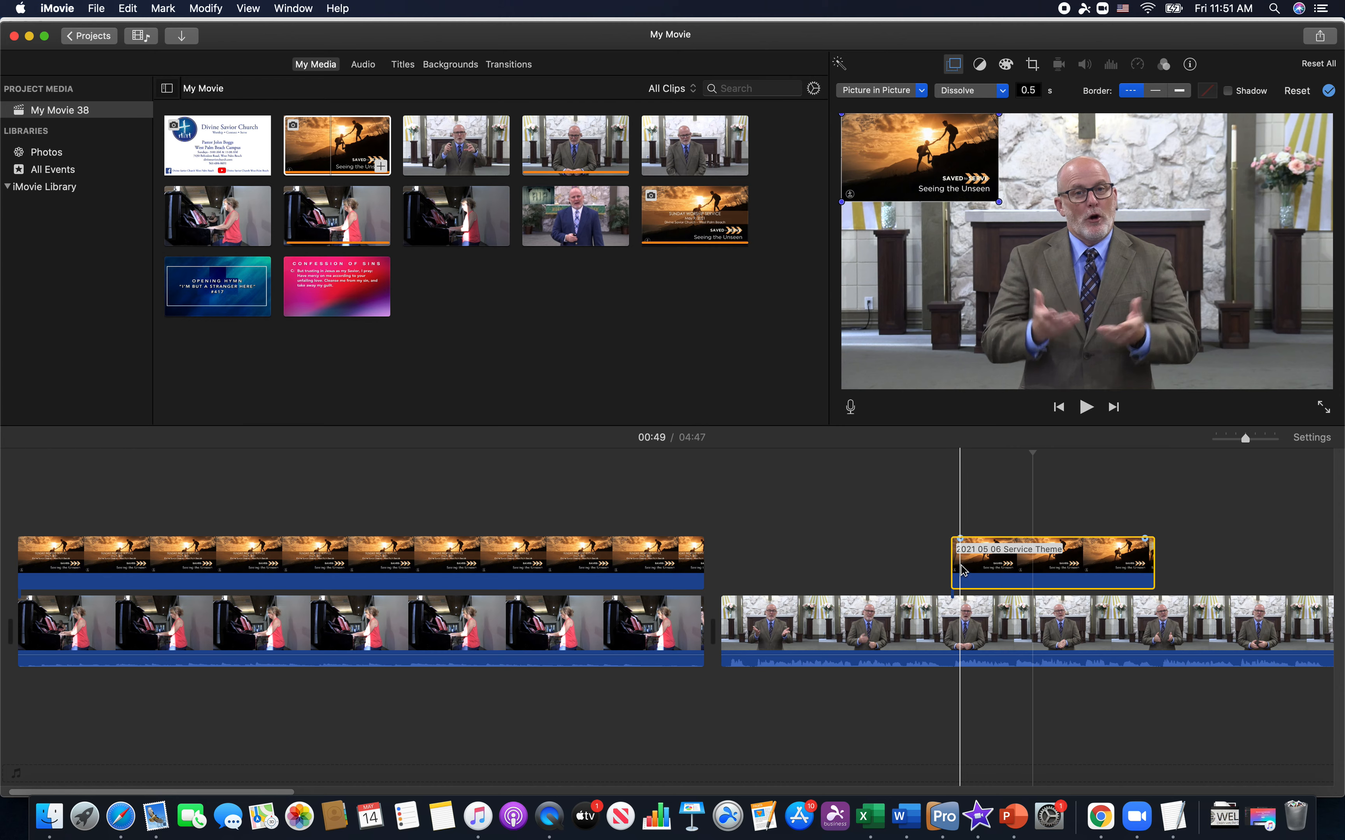
drag(961, 539, 914, 526)
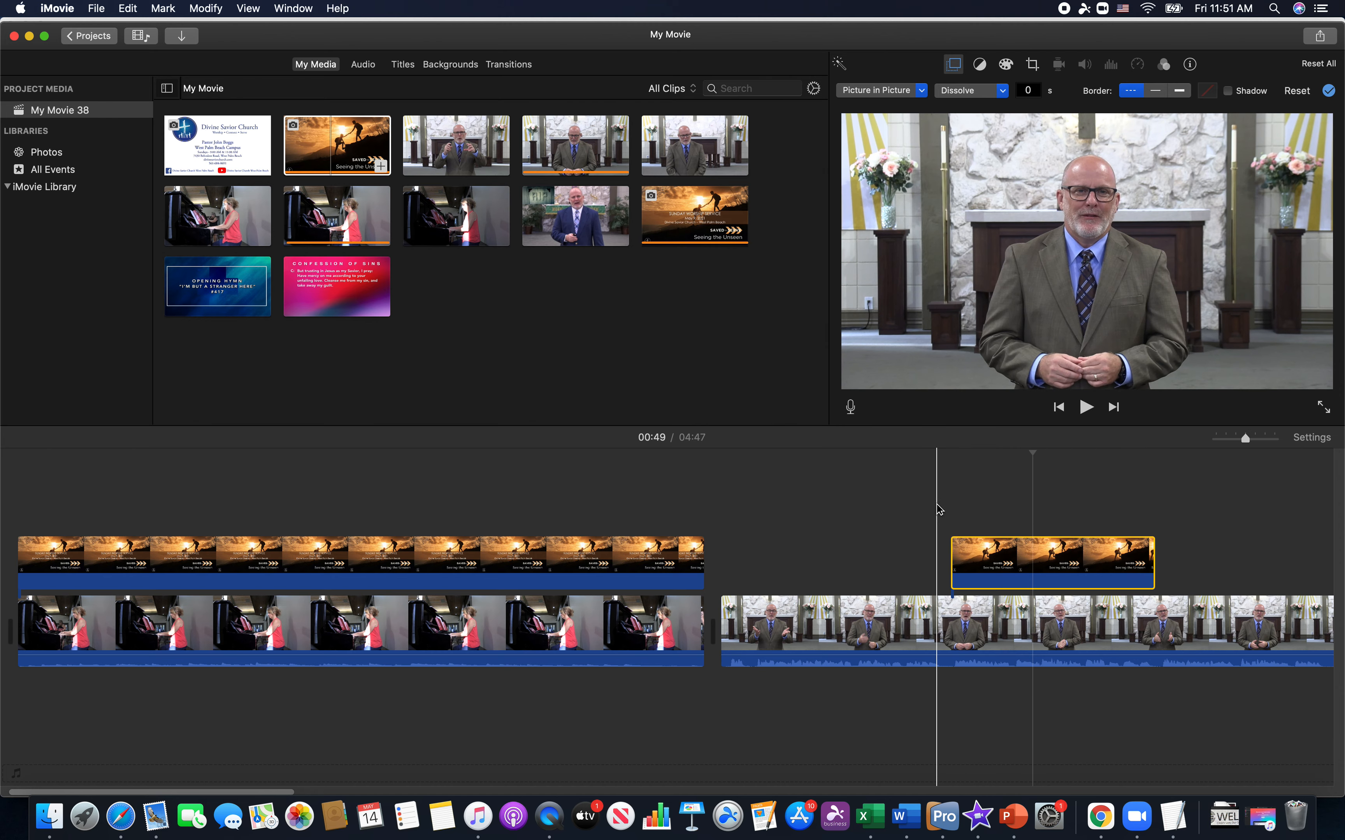
Play the speaker clip from just before the theme slide overlay to review the inset and locate the end of the introduction.
click(938, 509)
click(1085, 410)
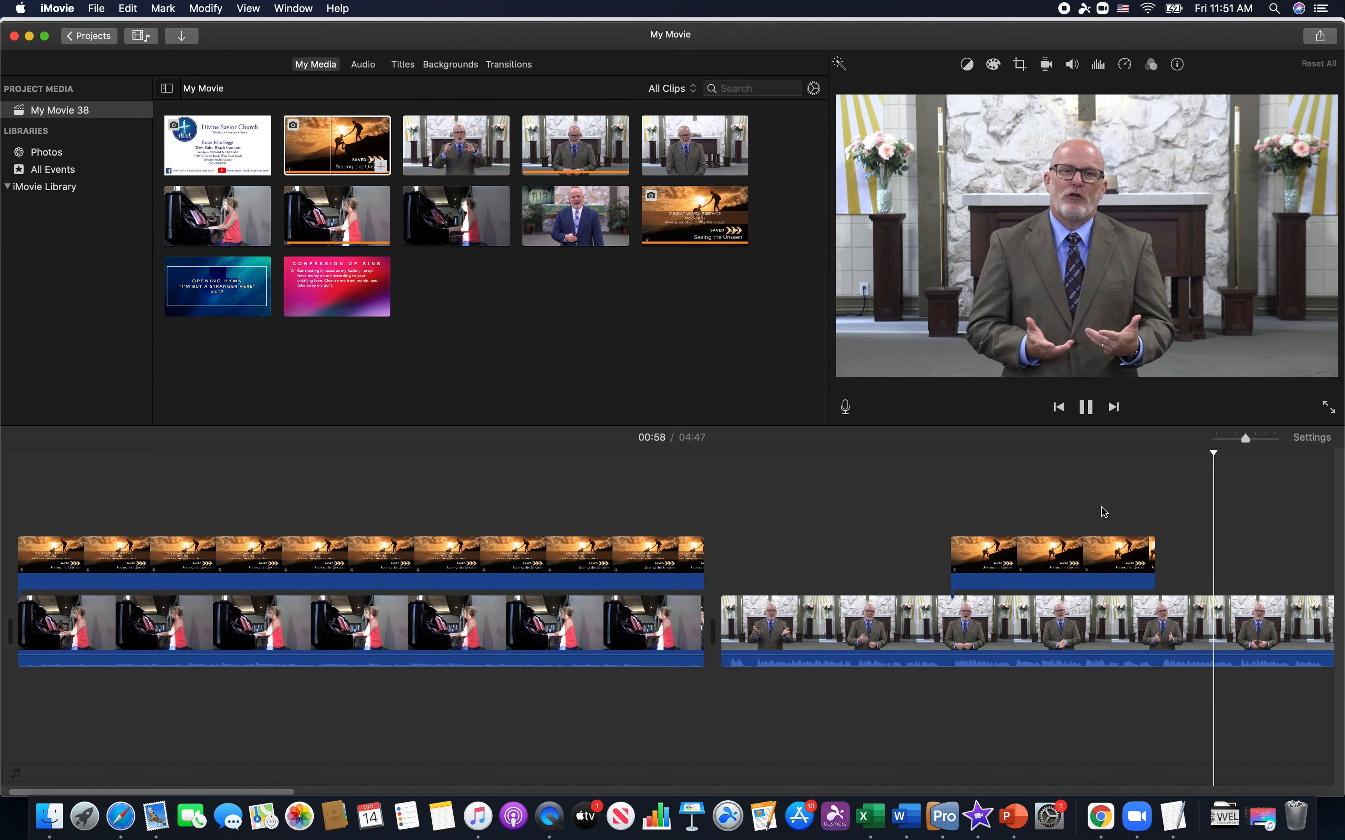
click(1086, 407)
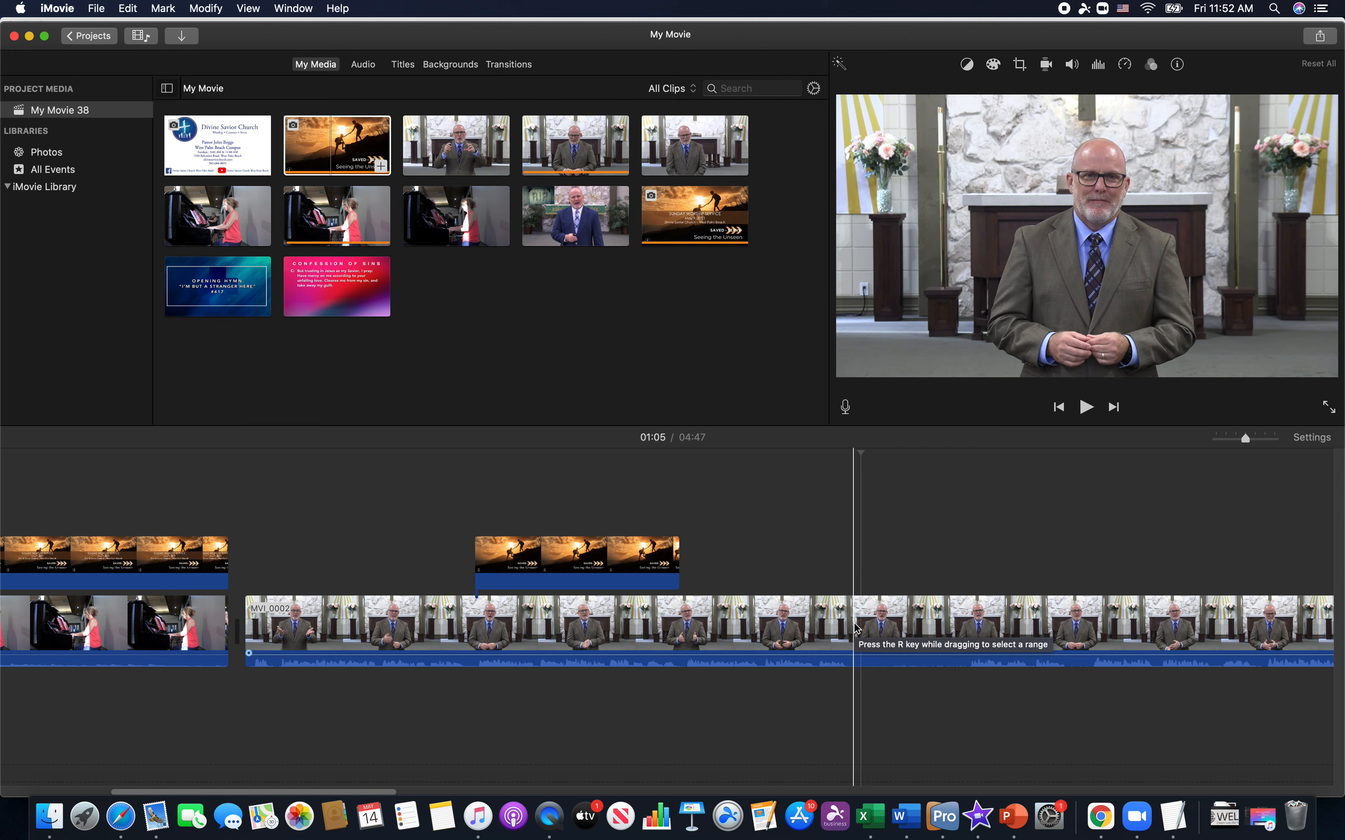
Split the MVI_0002 speaker clip at about 01:04, where the speaker pauses after the theme slide section.
click(856, 628)
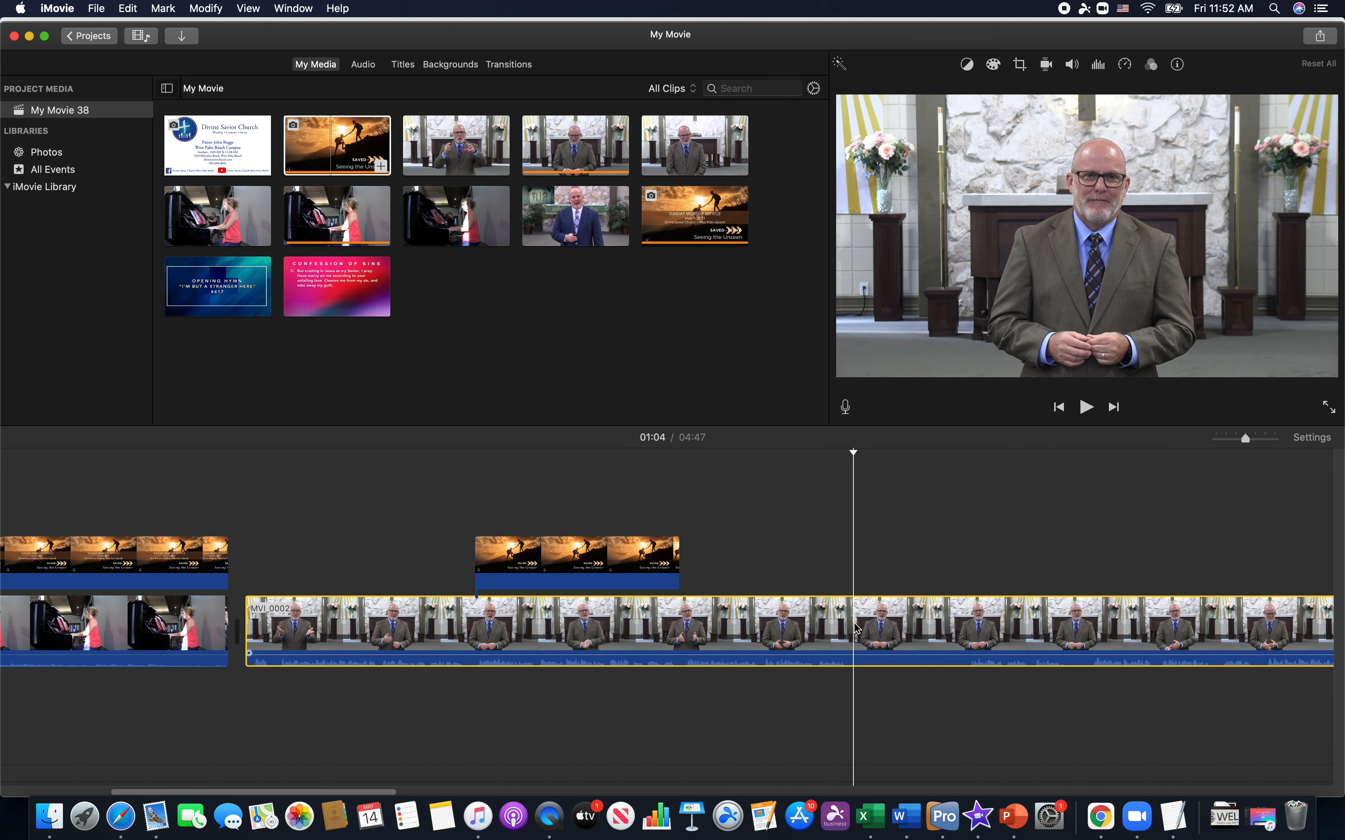
right_click(855, 628)
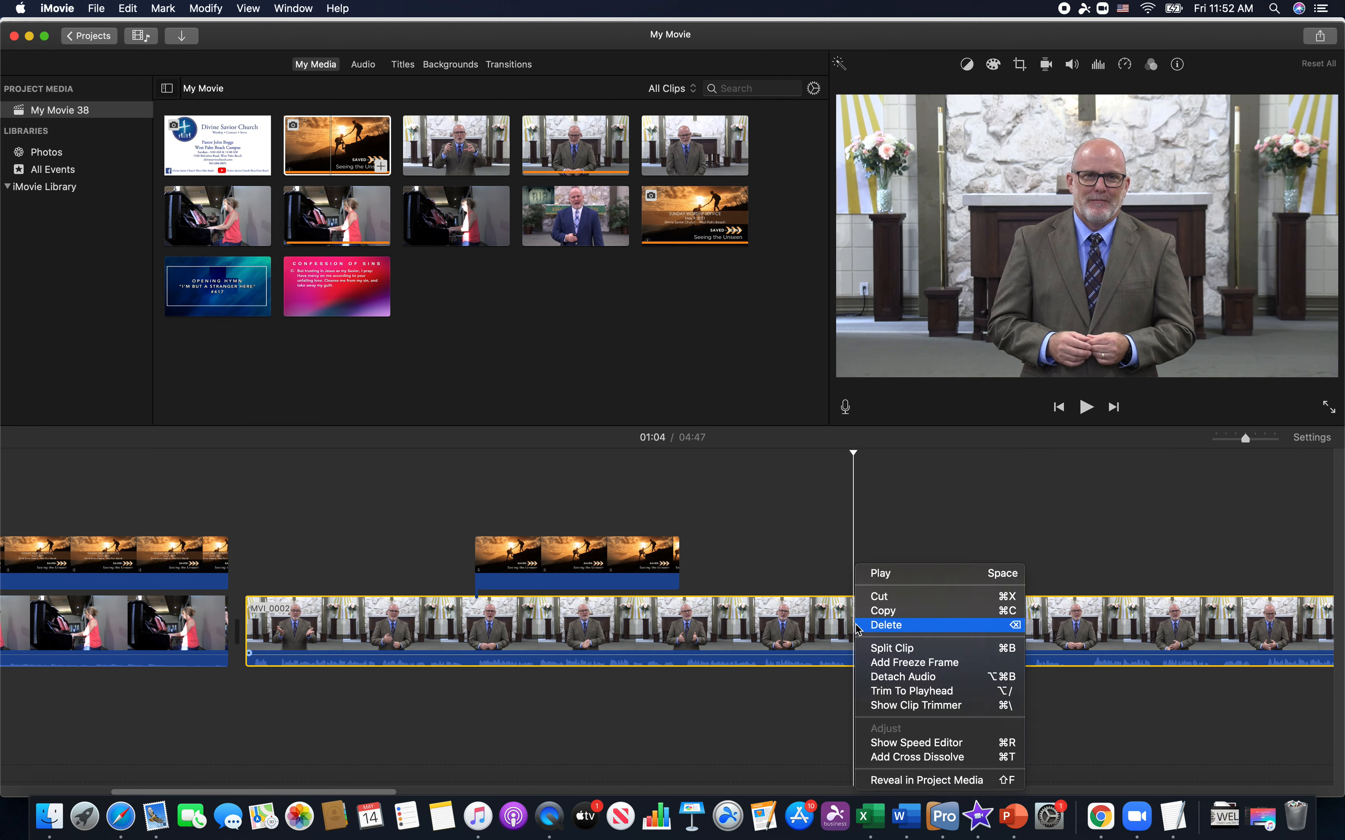
click(864, 648)
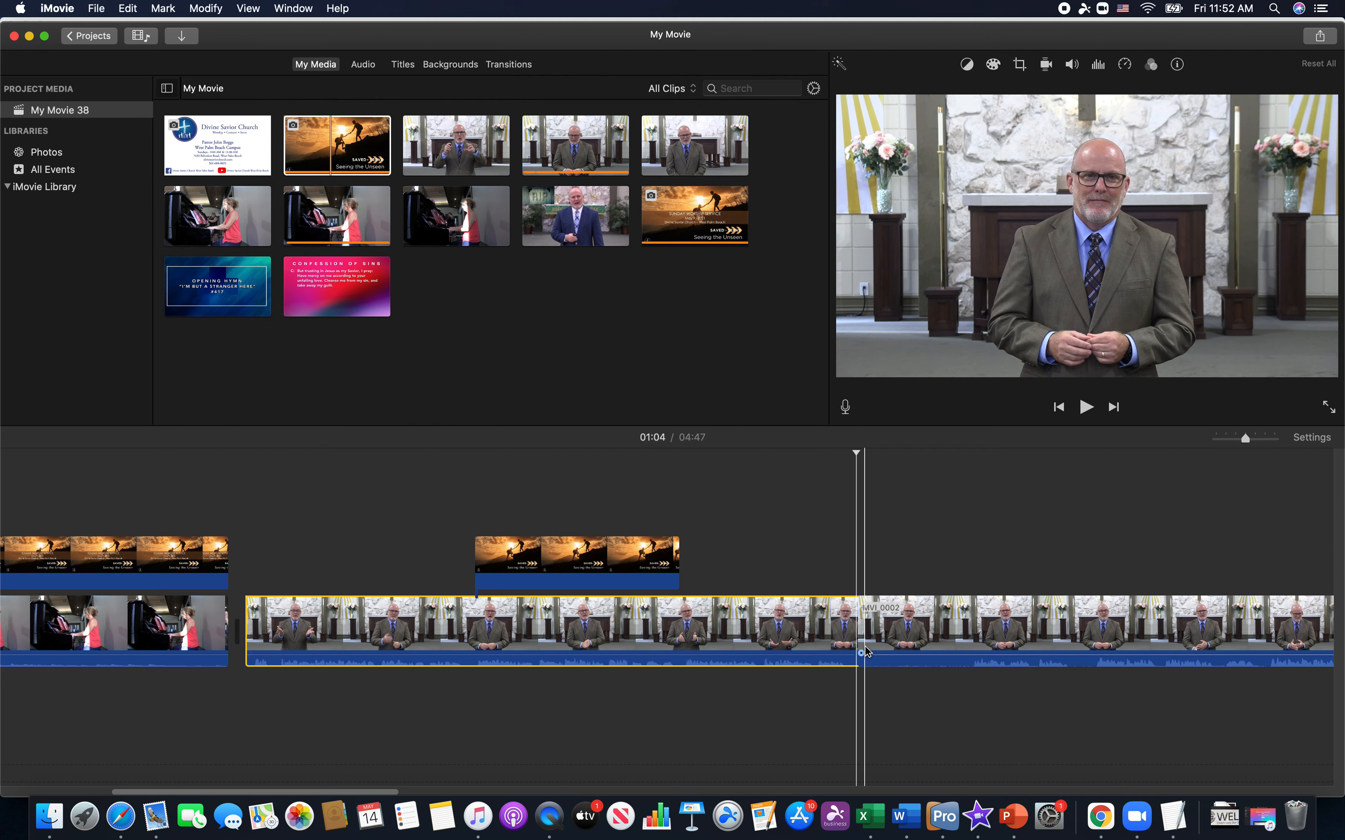